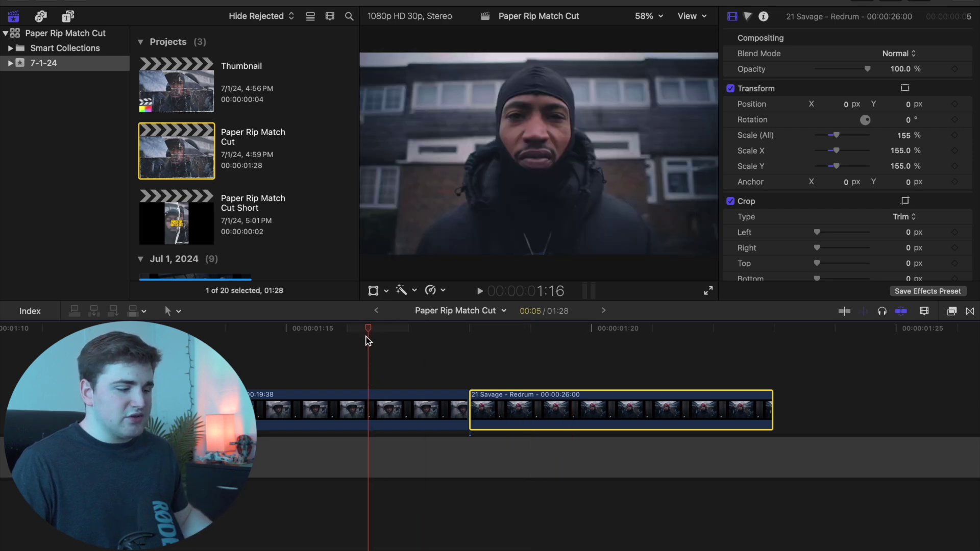
Park the playhead at the match point and select the 00:19:38 face clip.
left_click(544, 357)
left_click(382, 359)
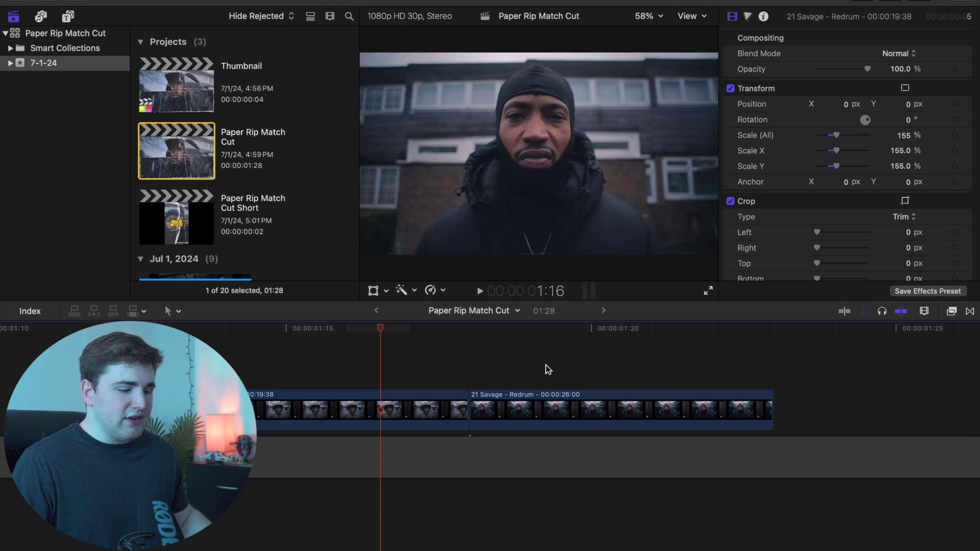
left_click(547, 365)
left_click(362, 368)
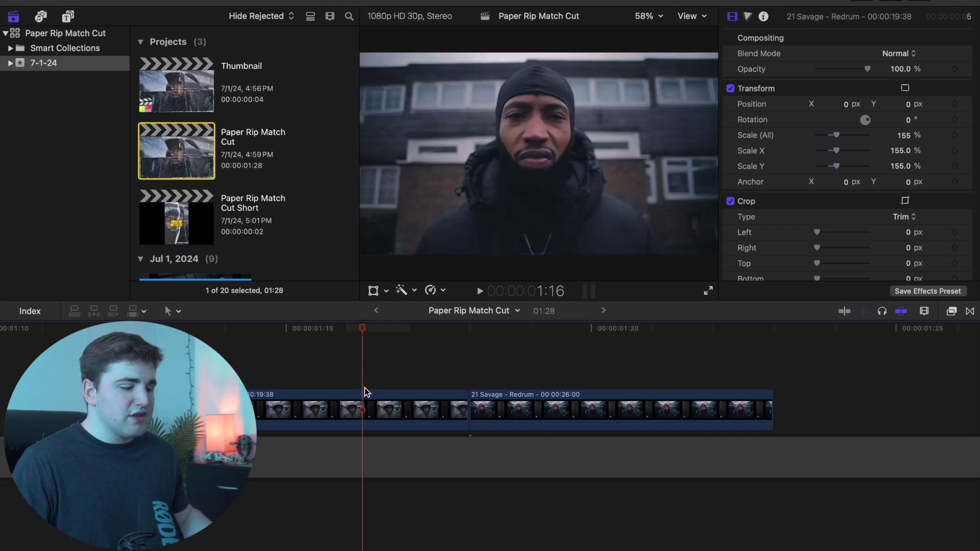
left_click(366, 406)
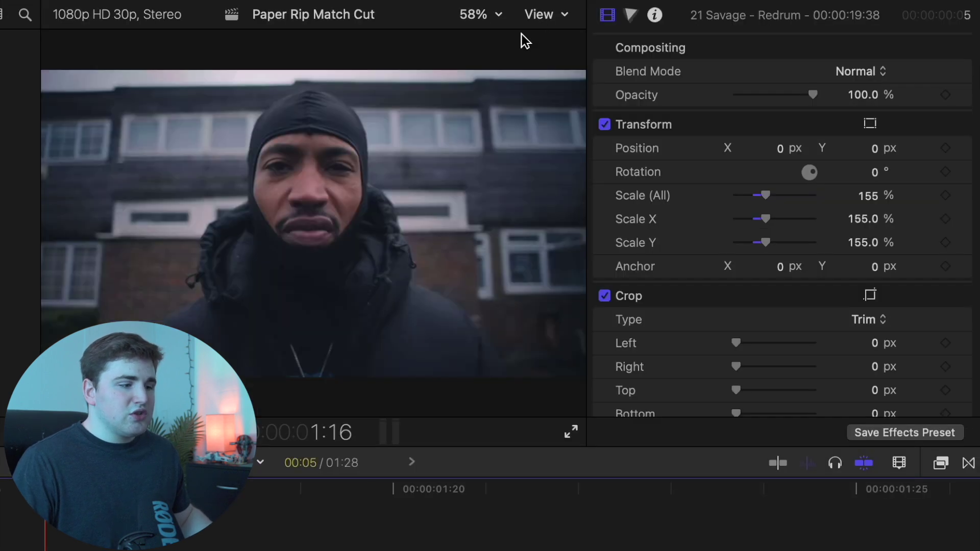
Turn on the horizon guides and magnify the viewer to 200%, centred on the face.
left_click(550, 15)
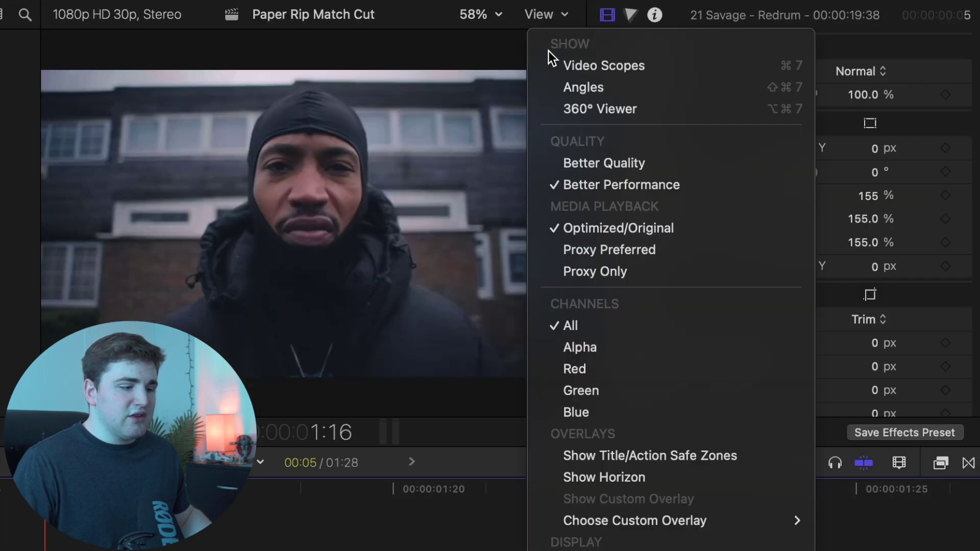
left_click(580, 475)
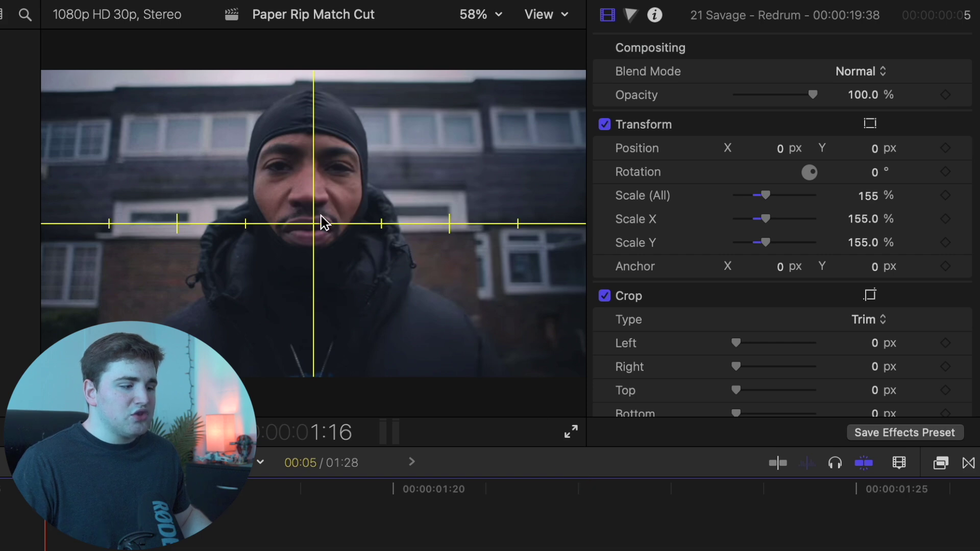
left_click(481, 15)
left_click(500, 181)
left_click_drag(542, 222, 544, 224)
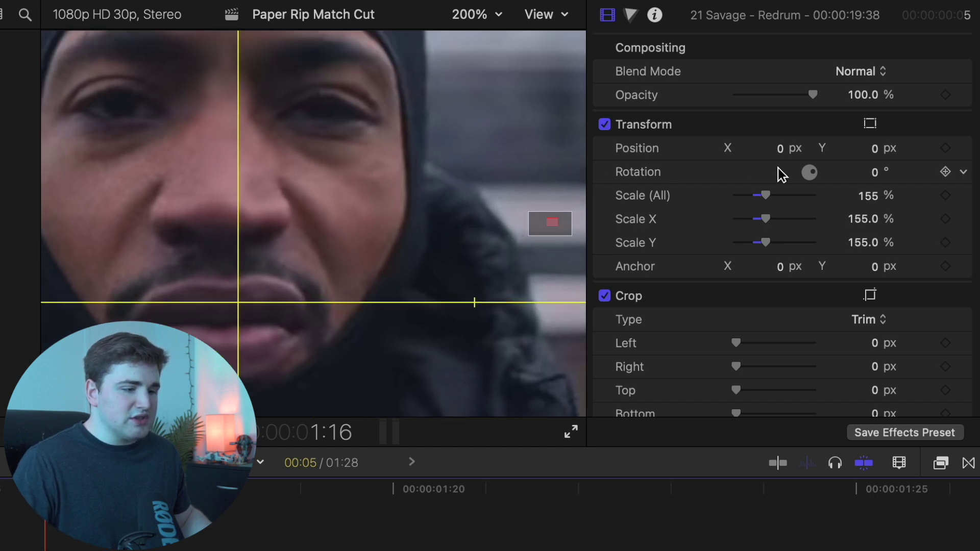
Move the first face clip to Position X 15.0 px, Y -94.3 px on the guides.
left_click_drag(775, 148, 872, 203)
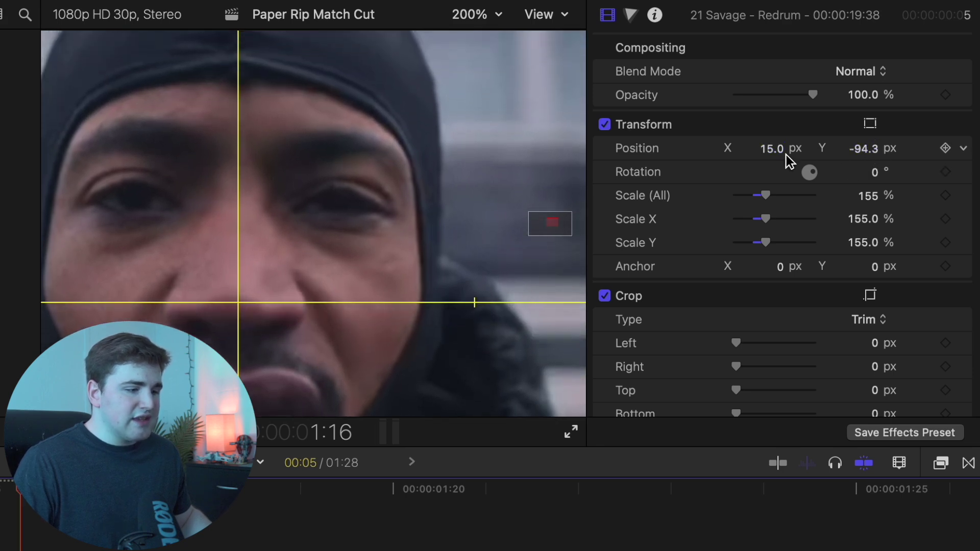
mouse_move(781, 155)
left_mouse_down()
mouse_move(749, 155)
mouse_move(780, 156)
left_mouse_up()
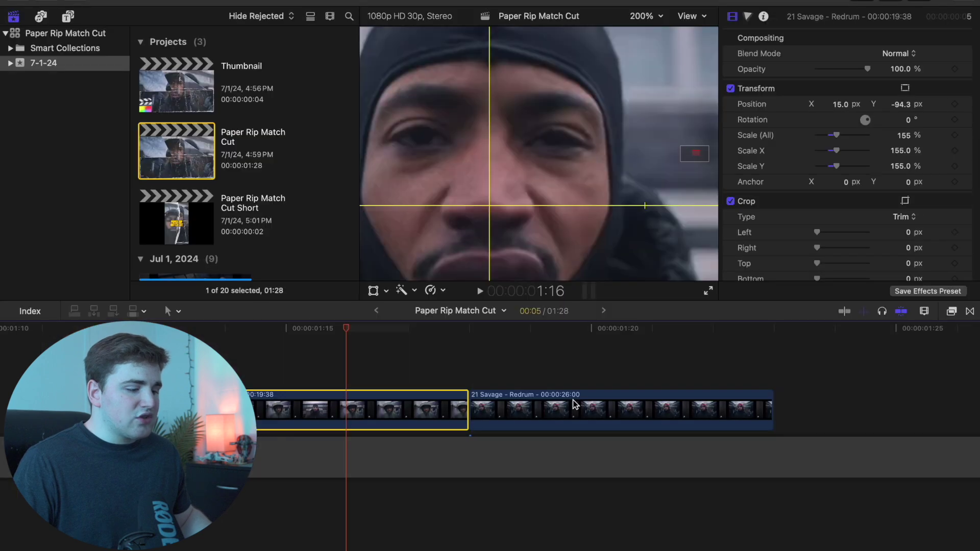
Stack the Redrum clip above the first clip at 171% scale, X 86.0 px, Y -118.1 px.
left_click_drag(520, 361, 268, 375)
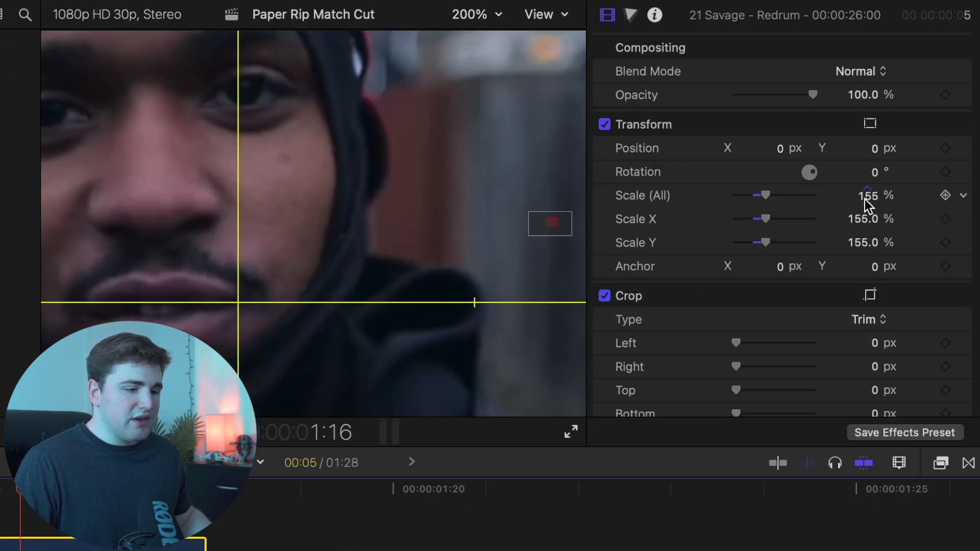
left_click_drag(872, 201, 876, 180)
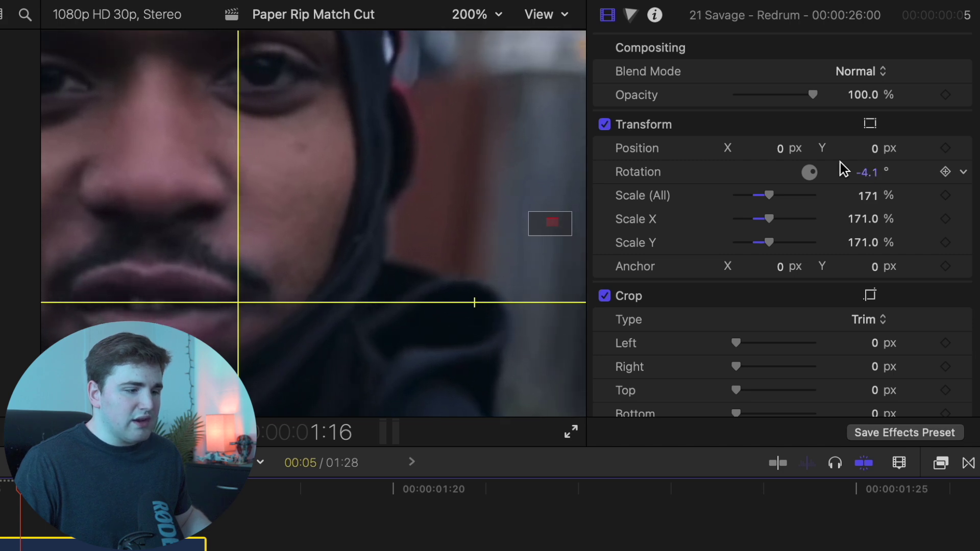
left_click_drag(785, 151, 785, 144)
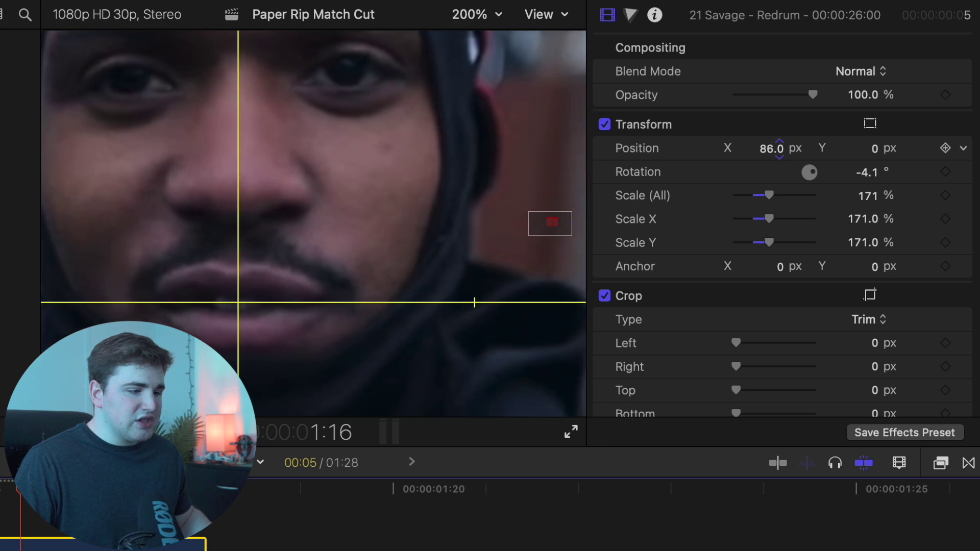
left_click_drag(877, 152, 878, 166)
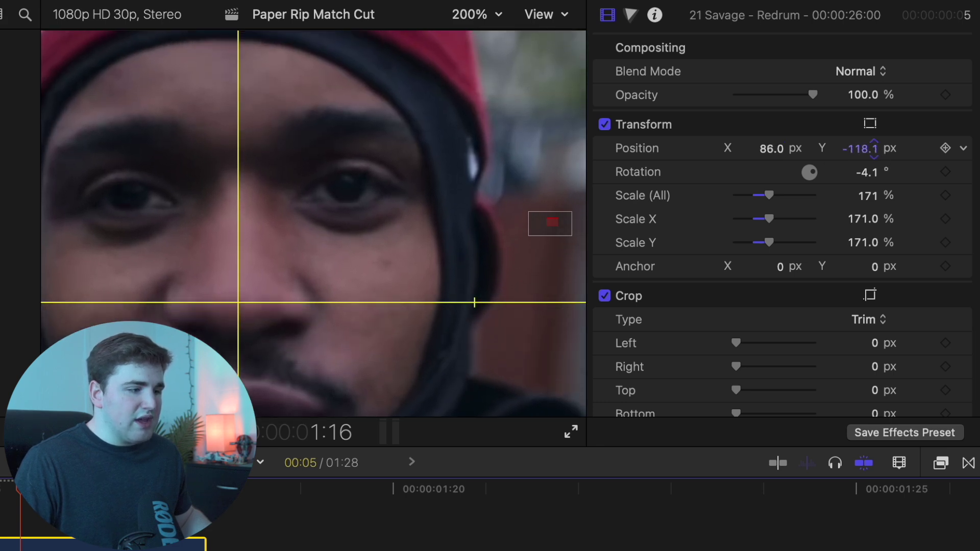
Check the face match at 400% magnification, then return the viewer to 200% on the face.
left_click(468, 15)
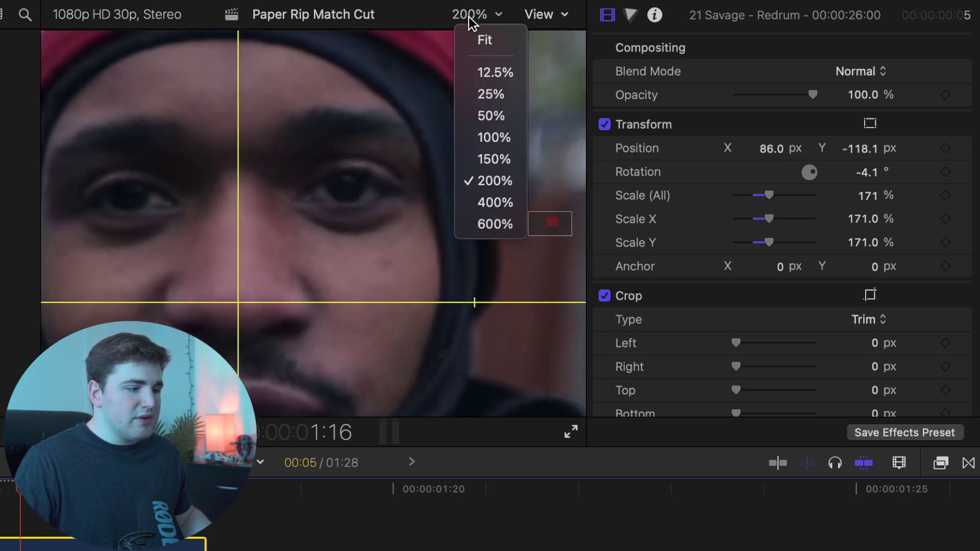
left_click(503, 202)
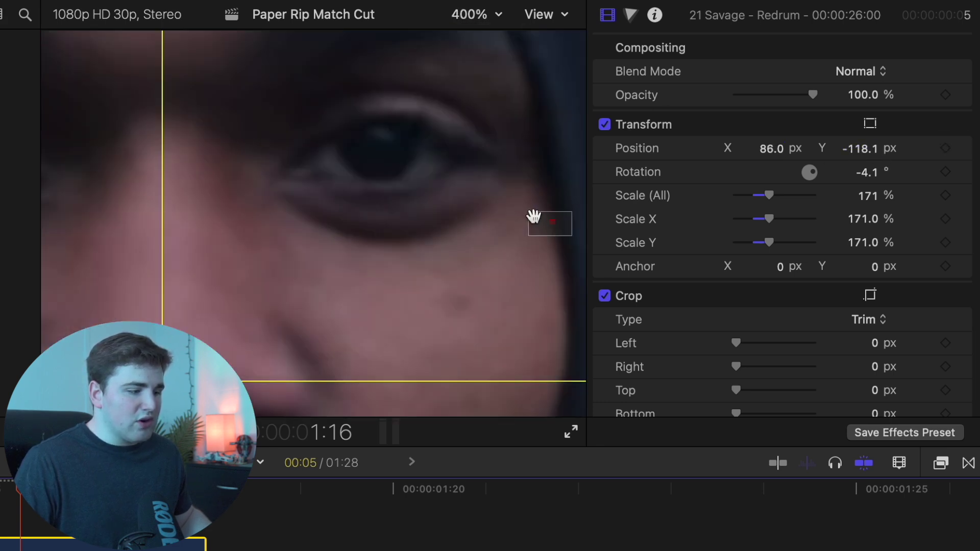
left_click(478, 20)
left_click(499, 179)
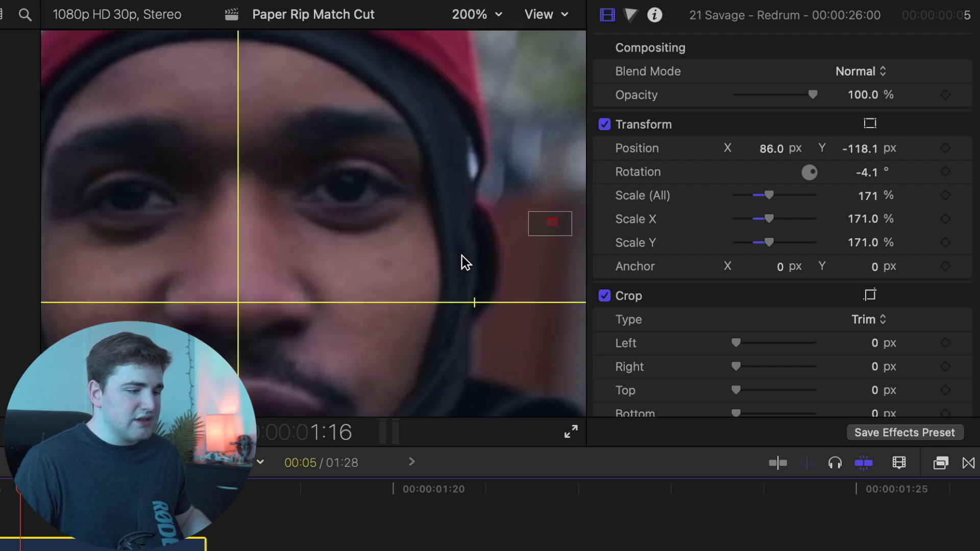
left_click_drag(549, 226, 549, 228)
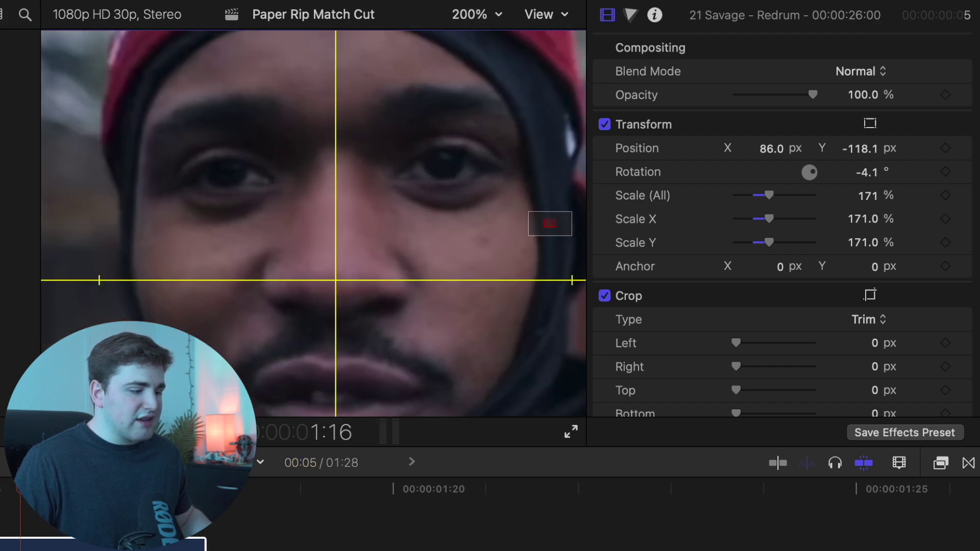
Make the Redrum clip semi-transparent, nudge its Y position, and magnify the viewer to 400%.
left_click_drag(814, 95, 786, 95)
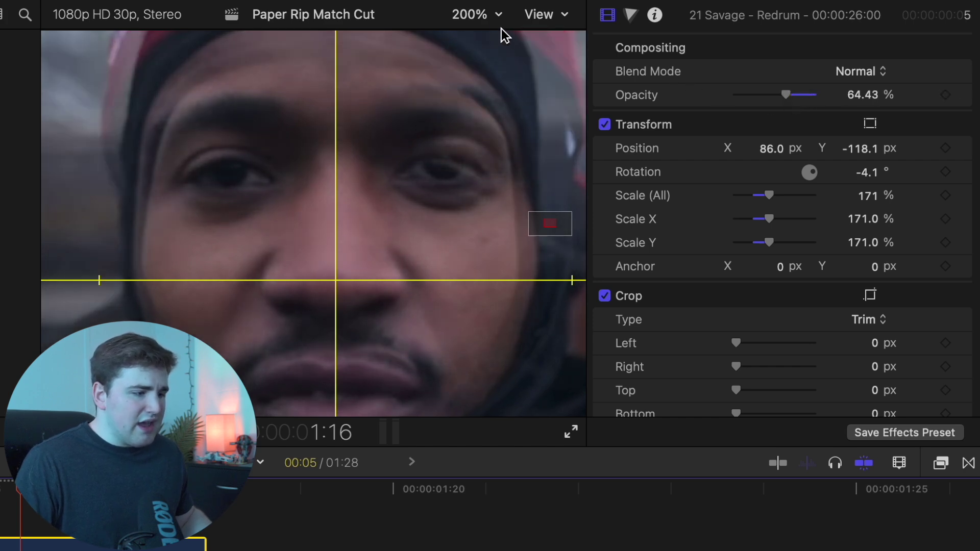
left_click_drag(859, 149, 859, 150)
left_click(494, 15)
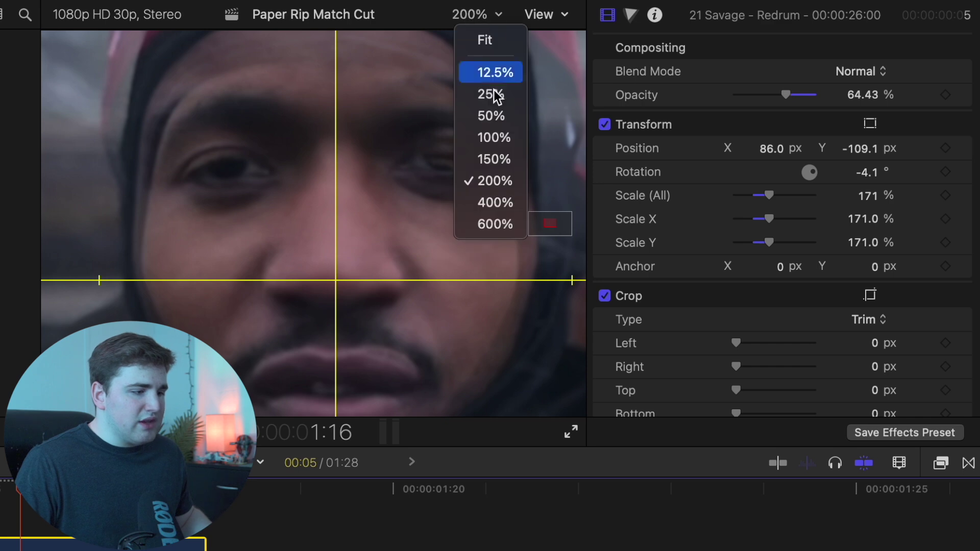
left_click(495, 204)
scroll(546, 235, "down", 5)
scroll(534, 240, "up", 5)
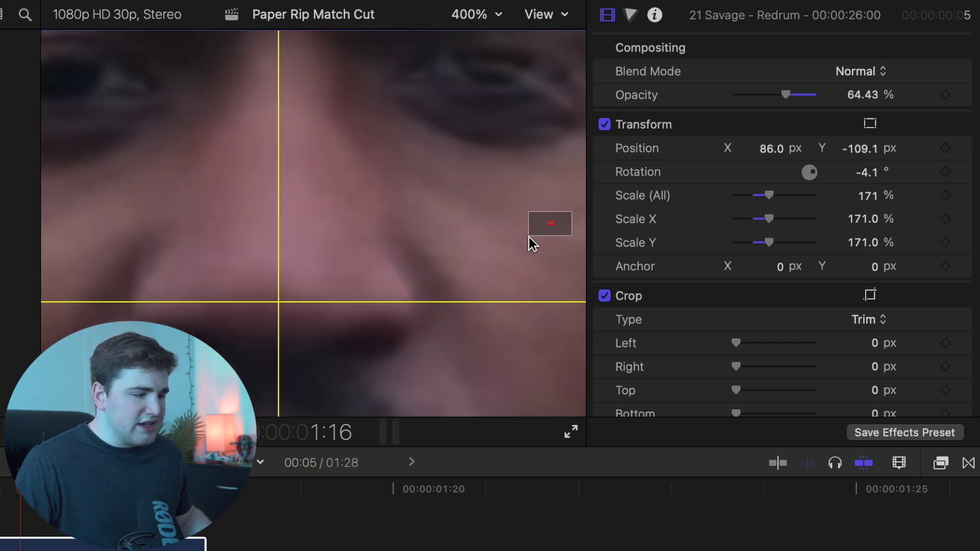
Set the Redrum clip's opacity to about 83% and refine Position Y to -102.1 px.
left_click(148, 549)
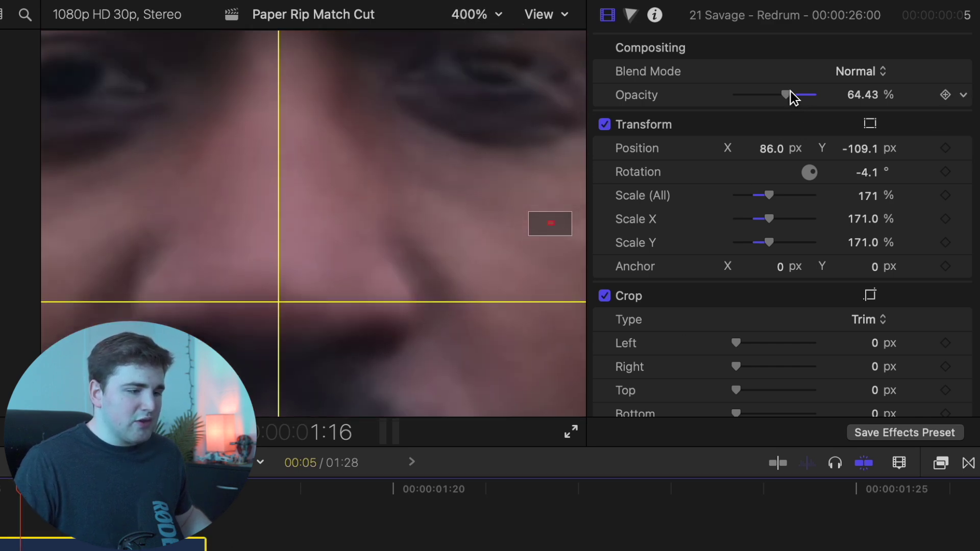
left_click_drag(787, 95, 842, 99)
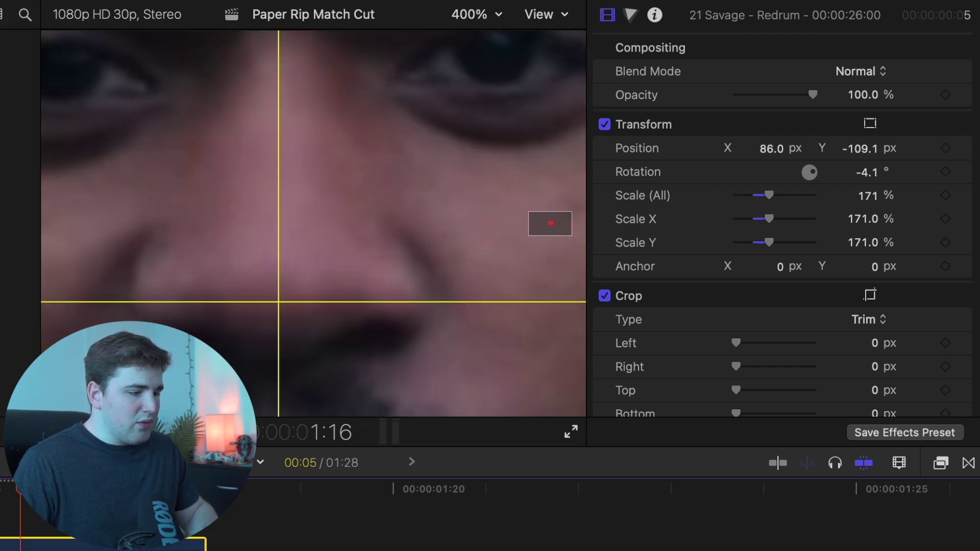
left_click_drag(812, 95, 798, 103)
left_click_drag(862, 155, 862, 151)
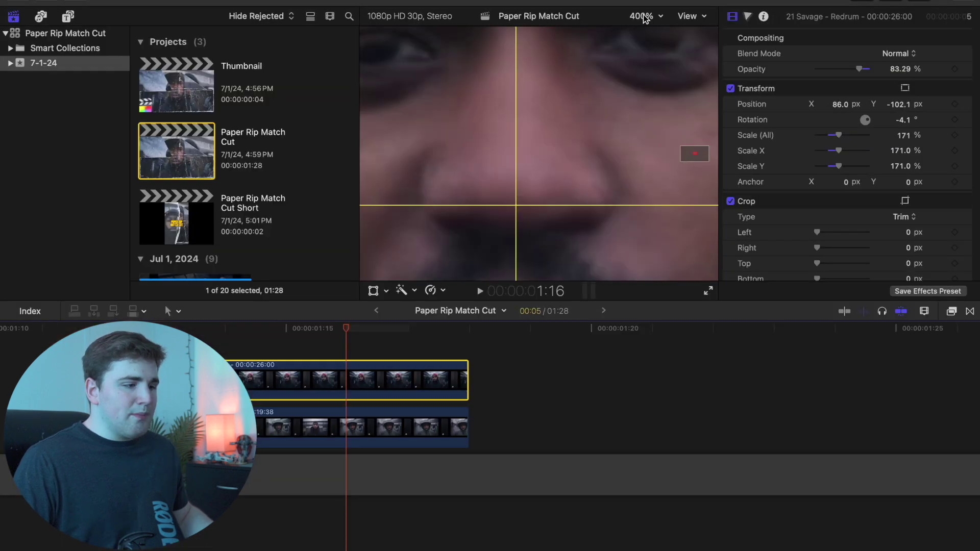
left_click(646, 19)
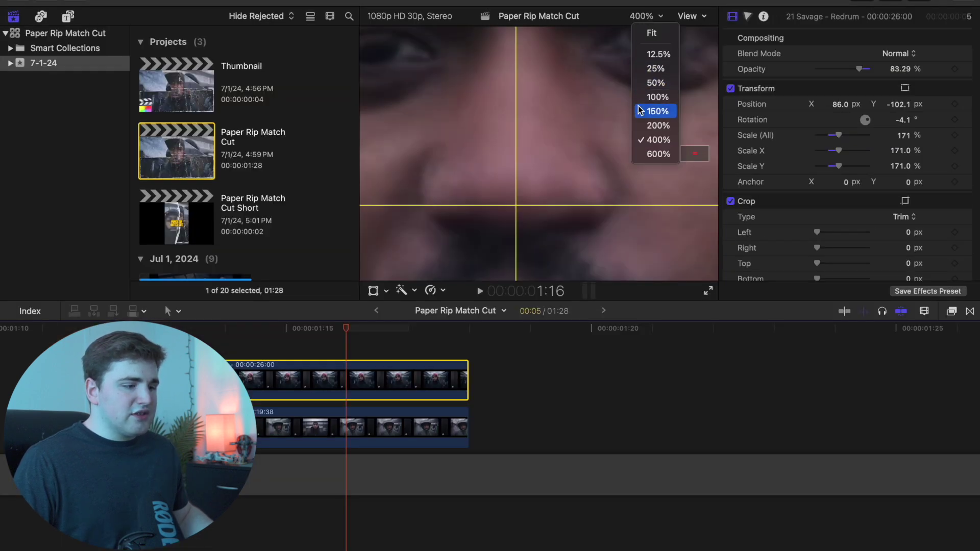
Return the viewer to 200%, restore full opacity, and crop the clip's left edge to 239 px.
left_click(658, 126)
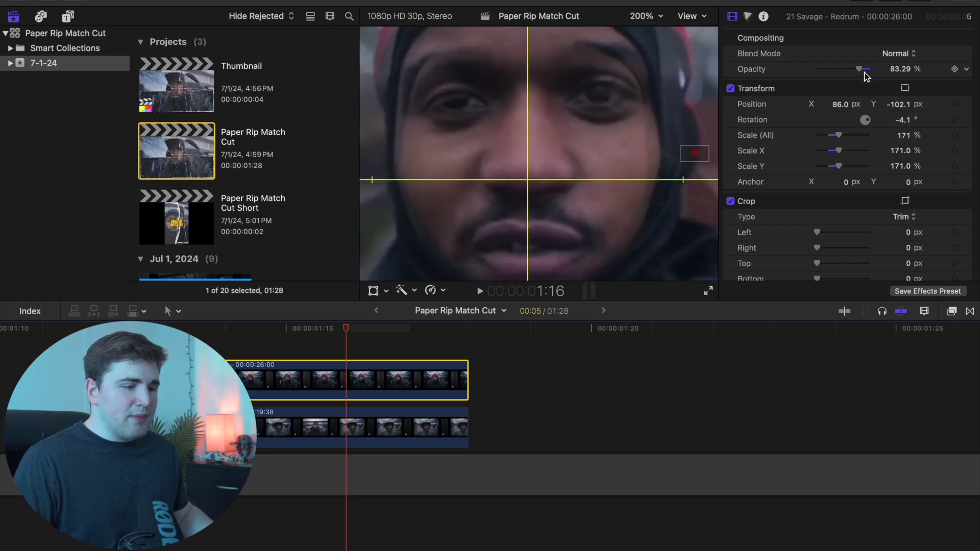
left_click_drag(859, 68, 880, 72)
scroll(850, 145, "down", 3)
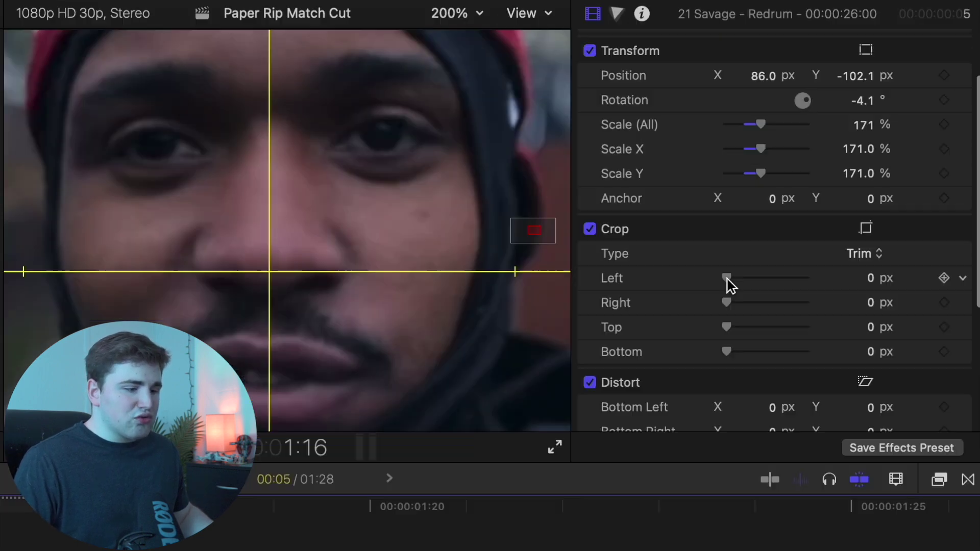
left_click_drag(816, 184, 822, 184)
left_click_drag(734, 279, 793, 285)
At 400% magnification, nudge the beanie clip down to Position Y -114.2 px.
left_click(463, 20)
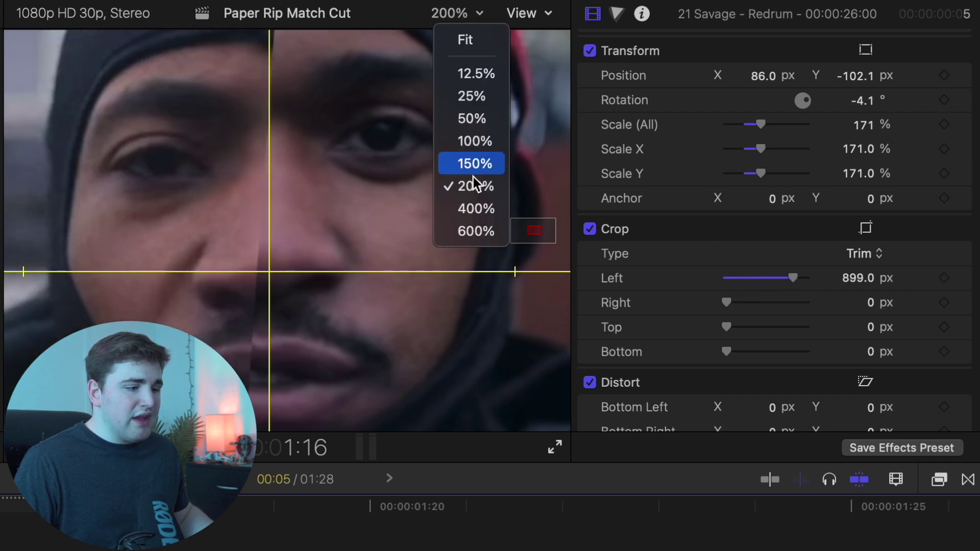
left_click(482, 204)
left_click_drag(538, 235, 541, 236)
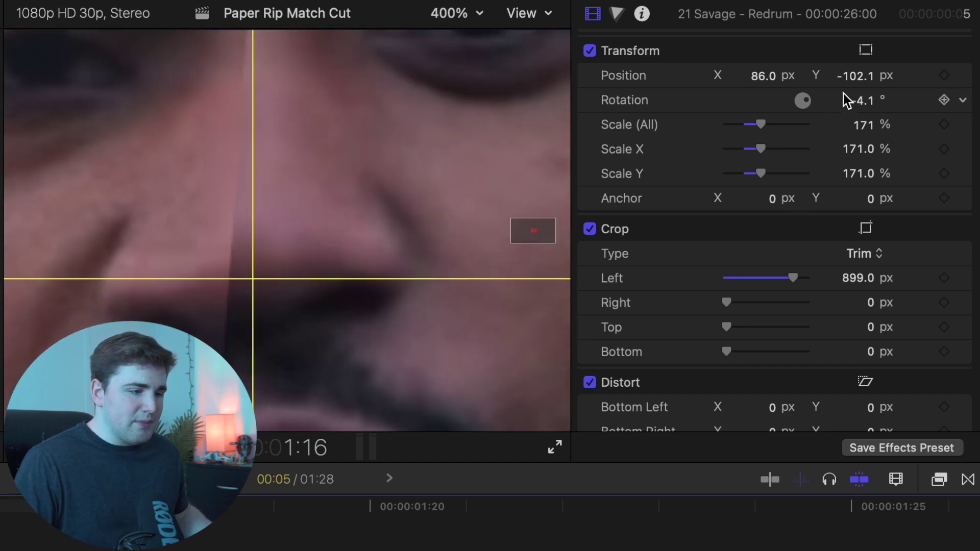
left_click_drag(852, 78, 852, 83)
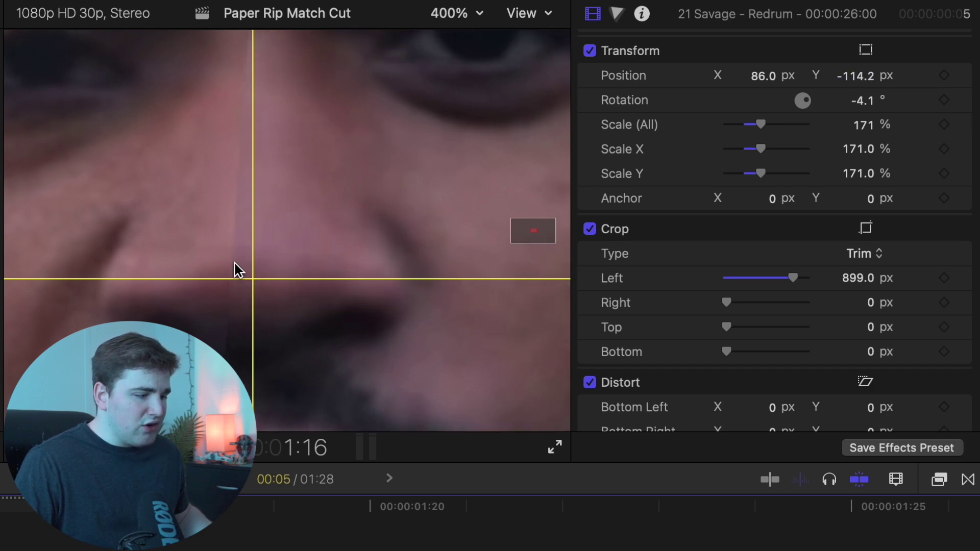
left_click_drag(792, 280, 788, 279)
Reset the left crop to 0 px and fit the whole frame in the viewer.
left_click(961, 280)
left_click(948, 289)
left_click(465, 19)
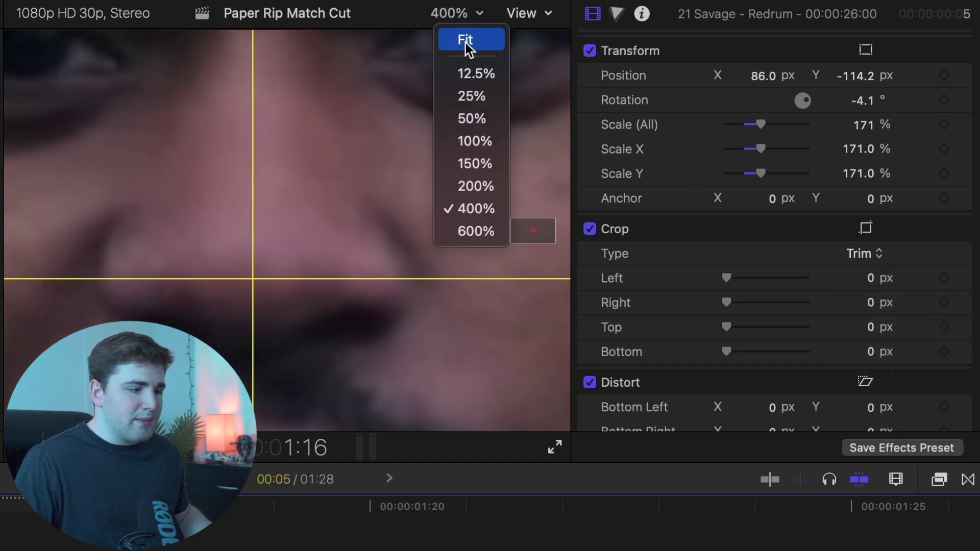
left_click(466, 38)
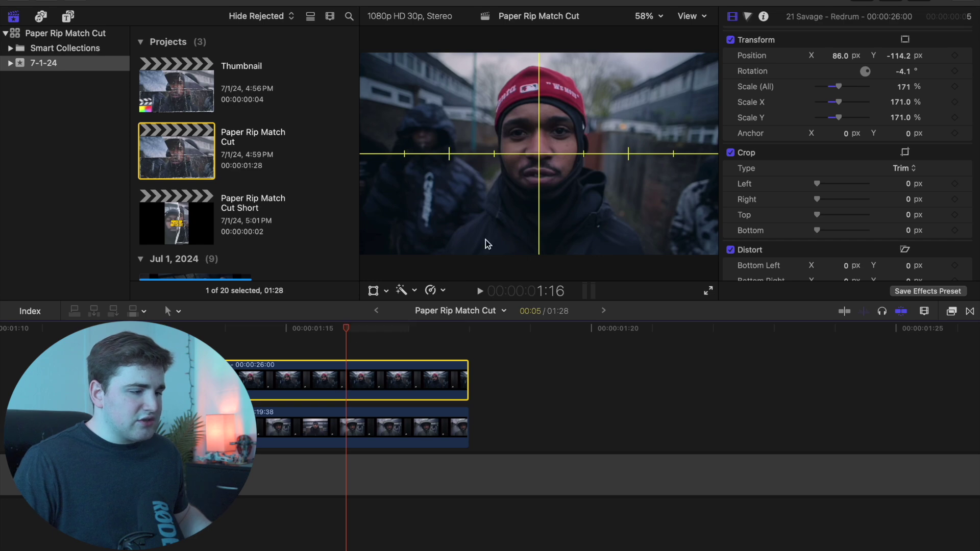
Hide the horizon guides, move the beanie clip after the hooded clip, and open Media Import.
left_click(687, 17)
left_click(710, 323)
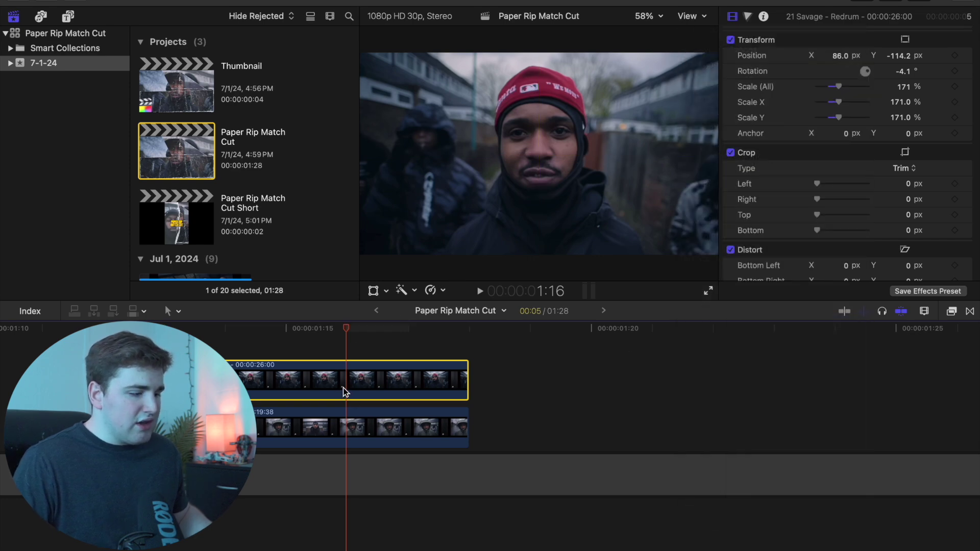
key("v")
key("v")
key("v")
key("v")
key("v")
key("v")
key("v")
key("v")
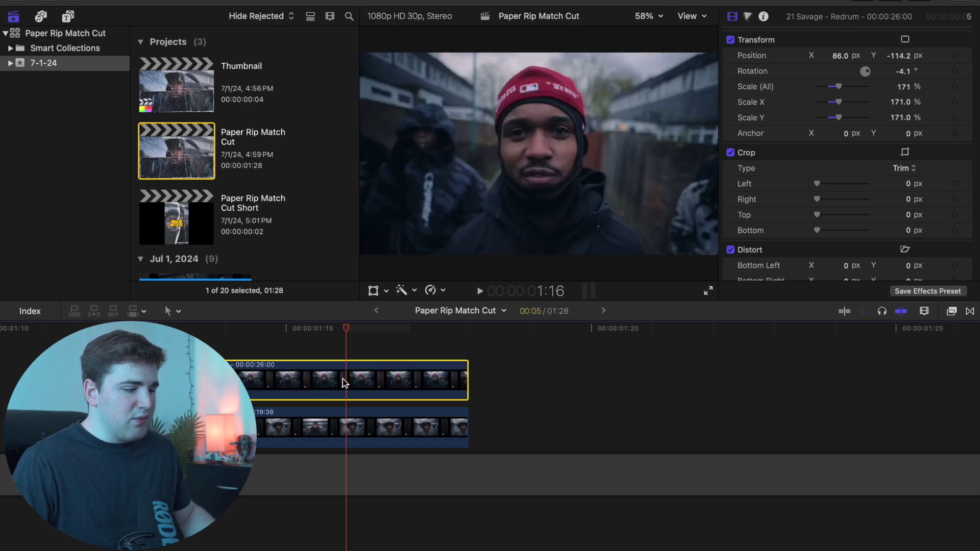
left_click_drag(361, 381, 628, 433)
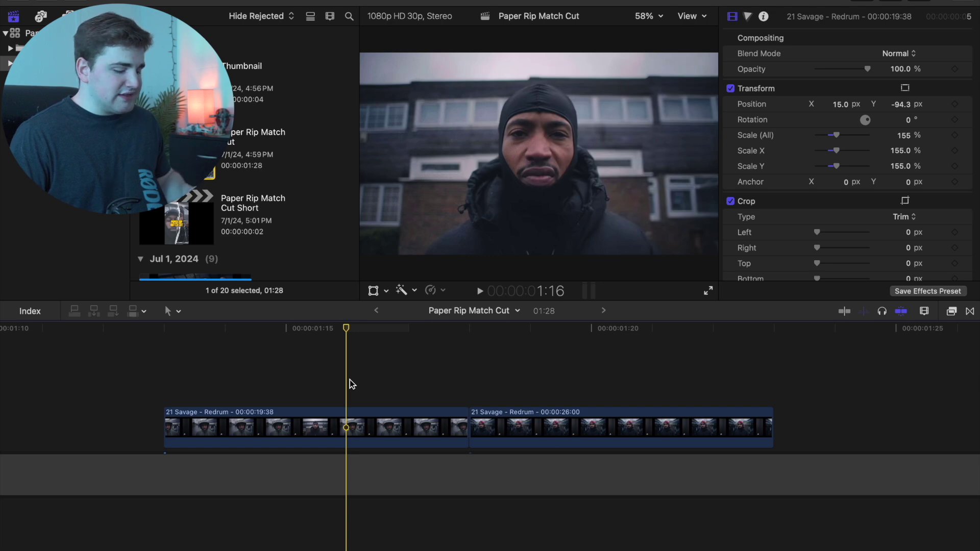
key("super+i")
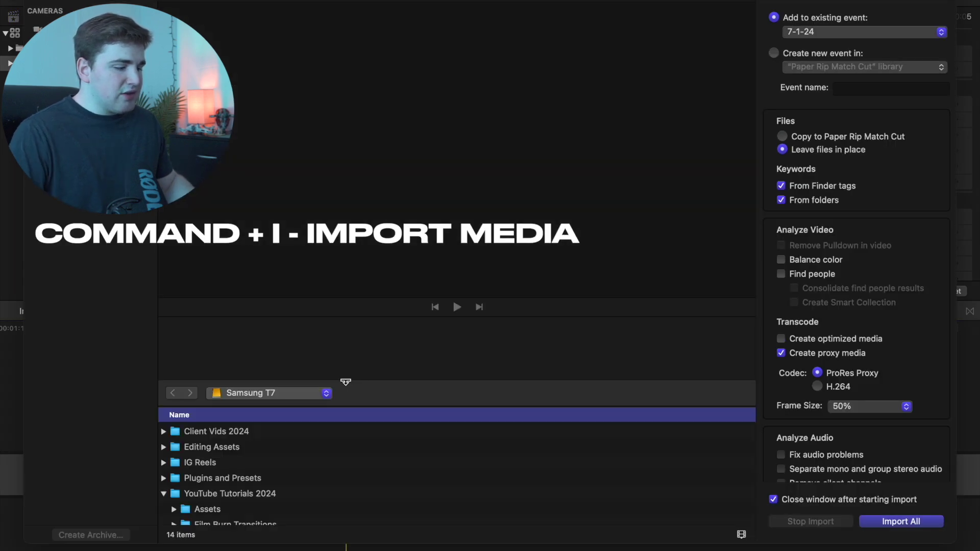
Browse to Rips and Folds v2, compare the blackrip textures, and import blackrip15.png.
left_click(164, 447)
left_click(174, 478)
scroll(185, 467, "down", 3)
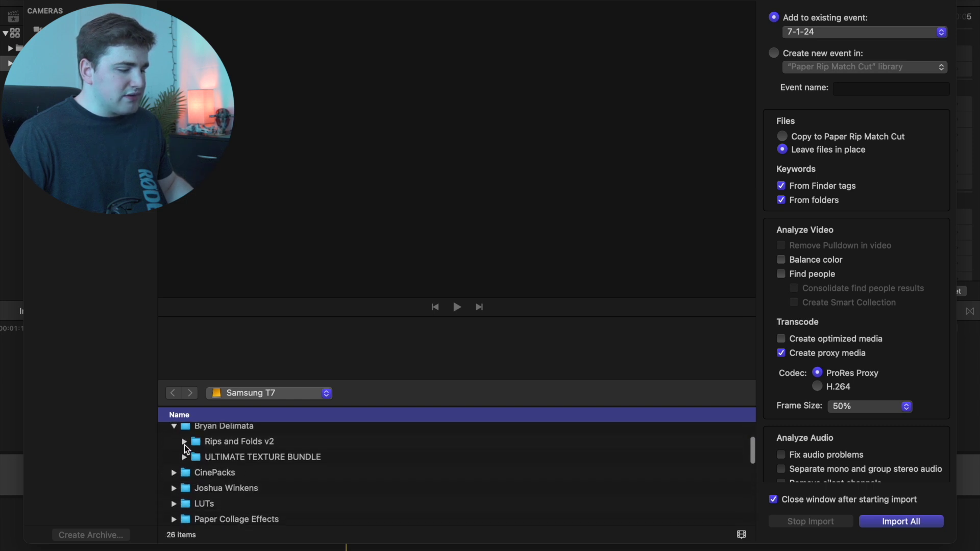
left_click(184, 442)
scroll(206, 454, "down", 4)
left_click(237, 466)
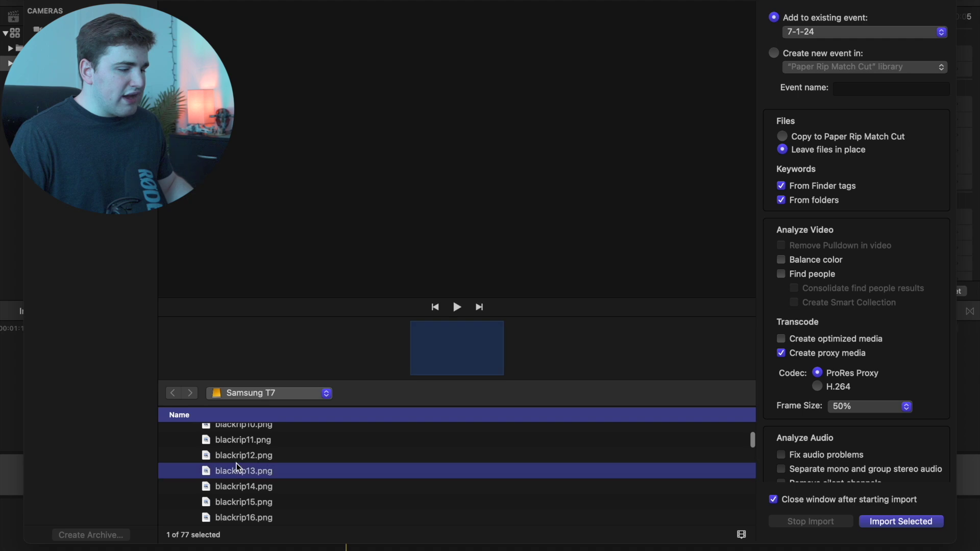
key("Down")
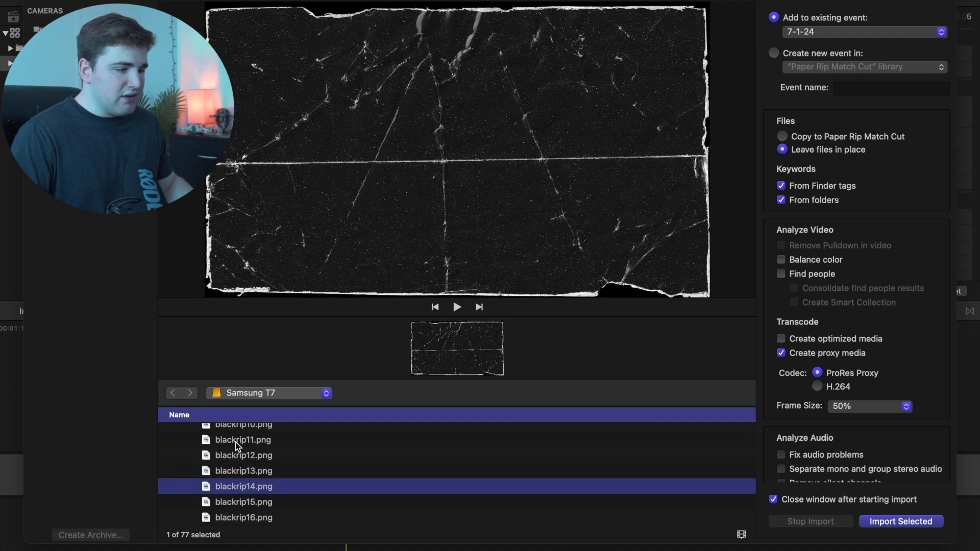
key("Down")
key("Down")
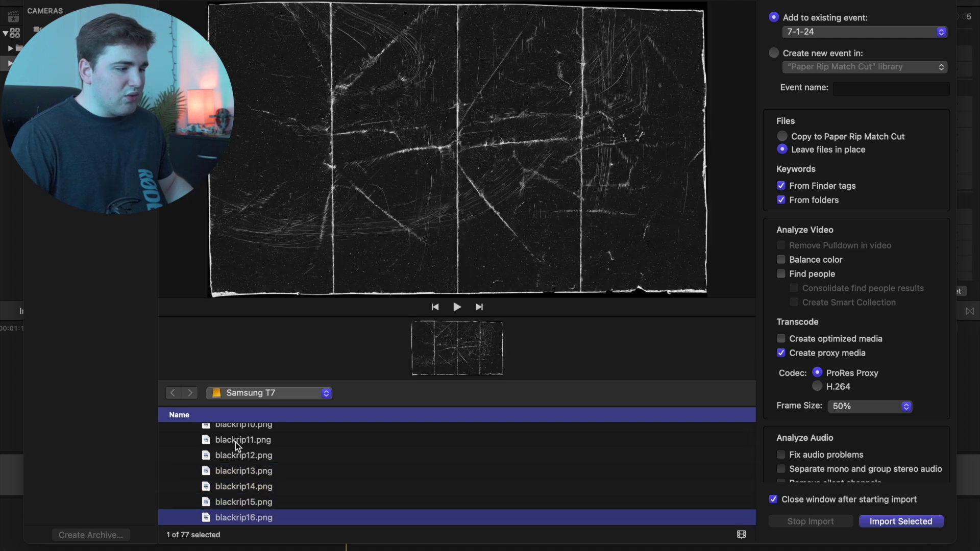
key("Down")
key("Down")
key("Up")
key("Up")
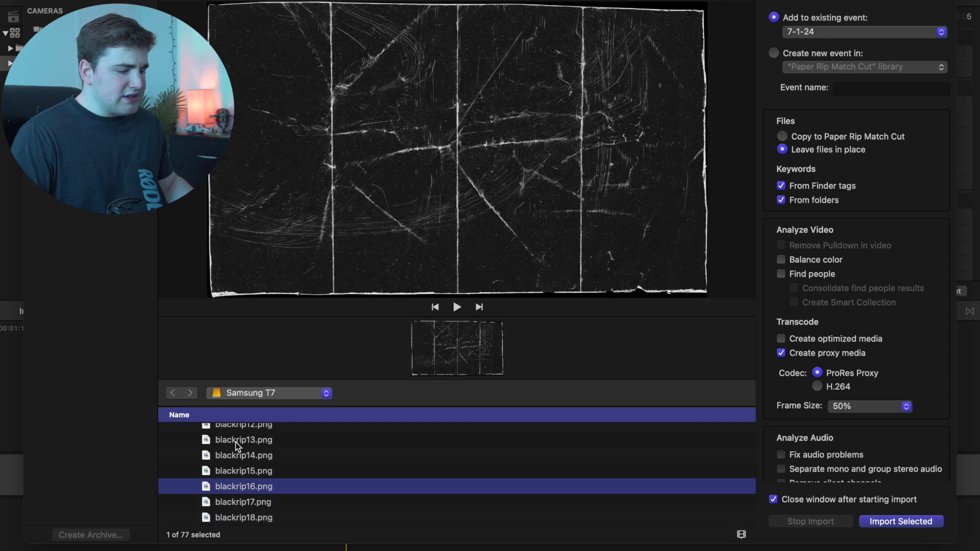
key("Up")
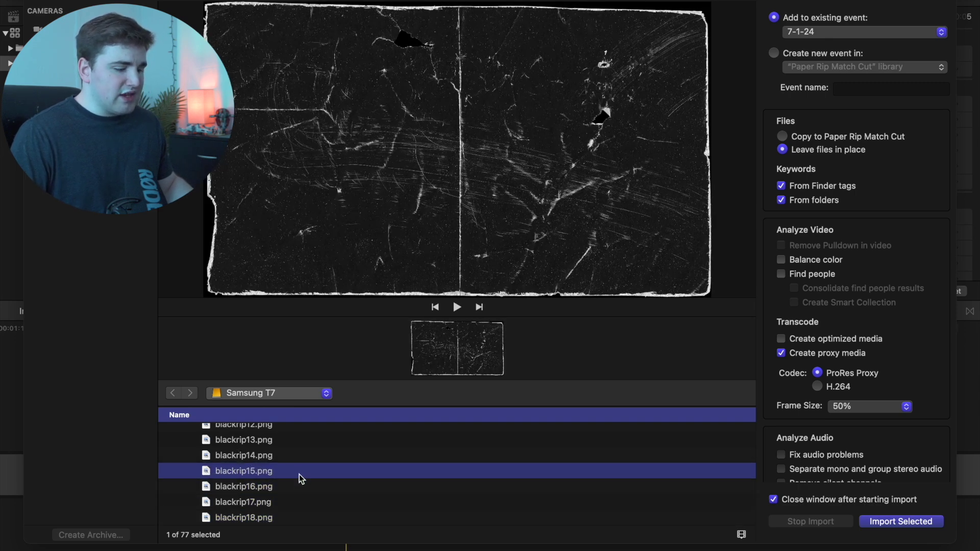
left_click(892, 523)
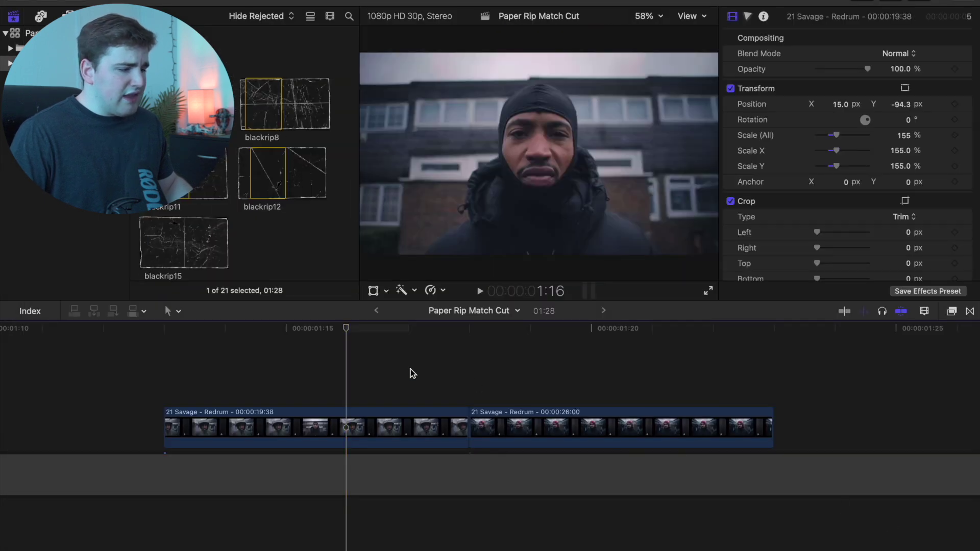
Place blackrip15 above the beanie clip and trim it to end where that clip ends.
scroll(289, 228, "down", 2)
left_click(219, 213)
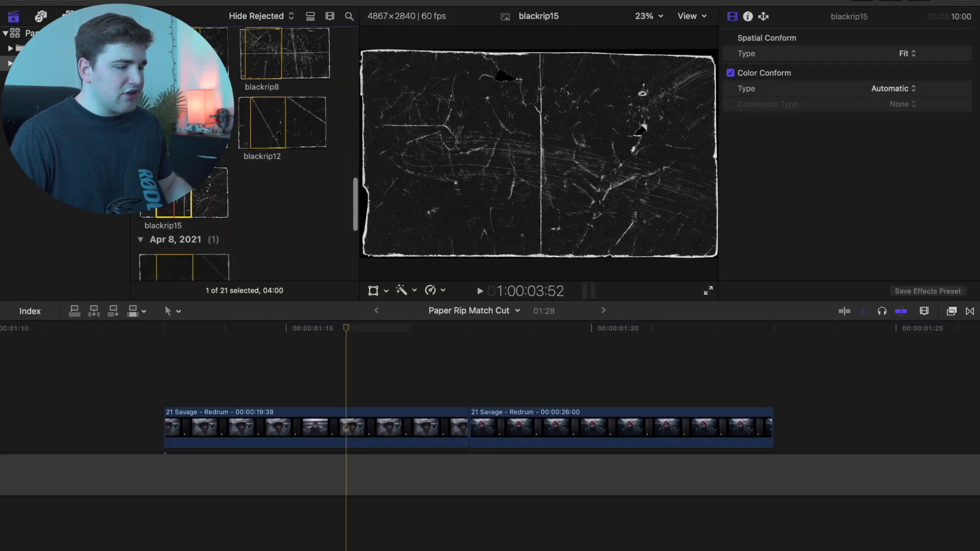
left_click_drag(218, 213, 485, 389)
left_click(775, 386)
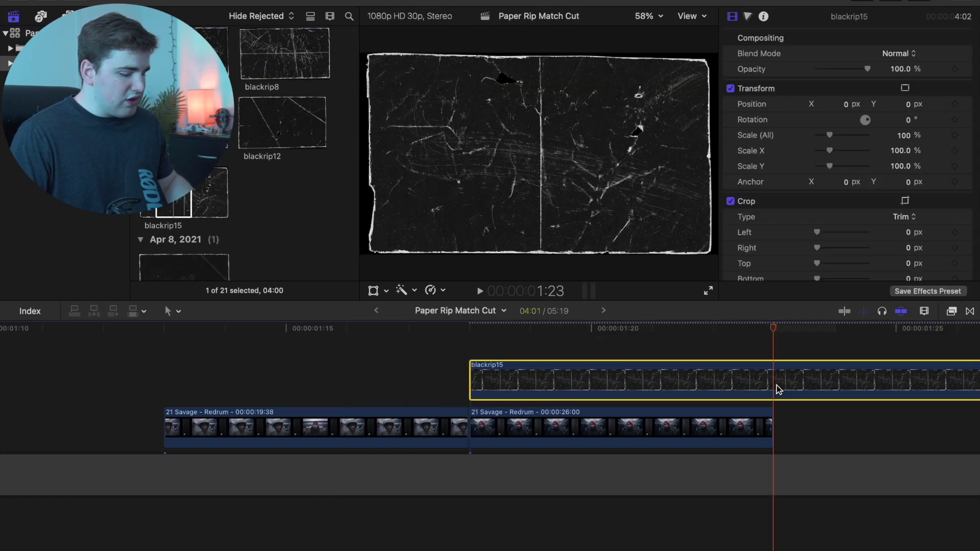
key("alt+bracketright")
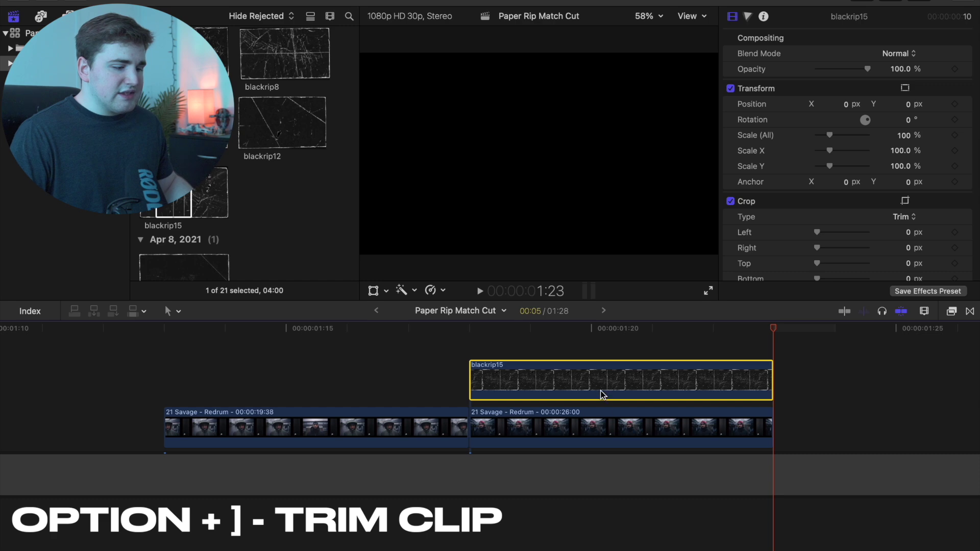
Reselect the blackrip15 texture at the 1:20 overlap and scale it to 162%.
left_click(595, 357)
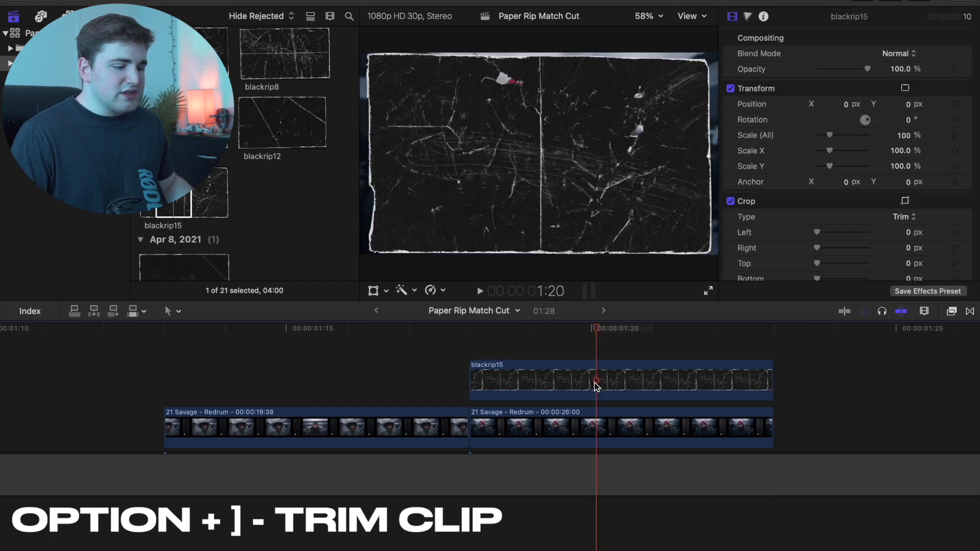
left_click(596, 385)
left_click_drag(906, 134, 901, 122)
Undo a trial Screen blend and 162% scale, set Stencil Alpha, and duplicate the texture above itself.
left_click(899, 54)
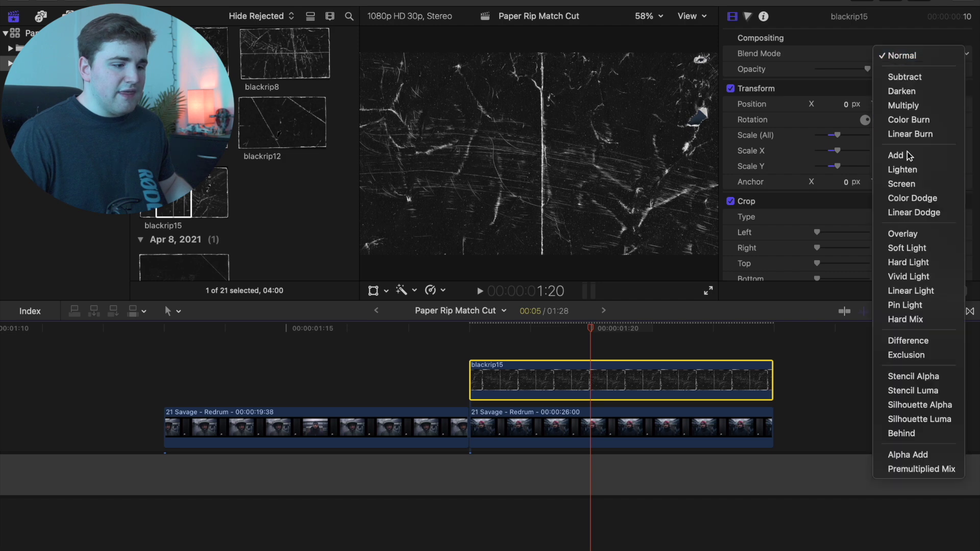
left_click(911, 182)
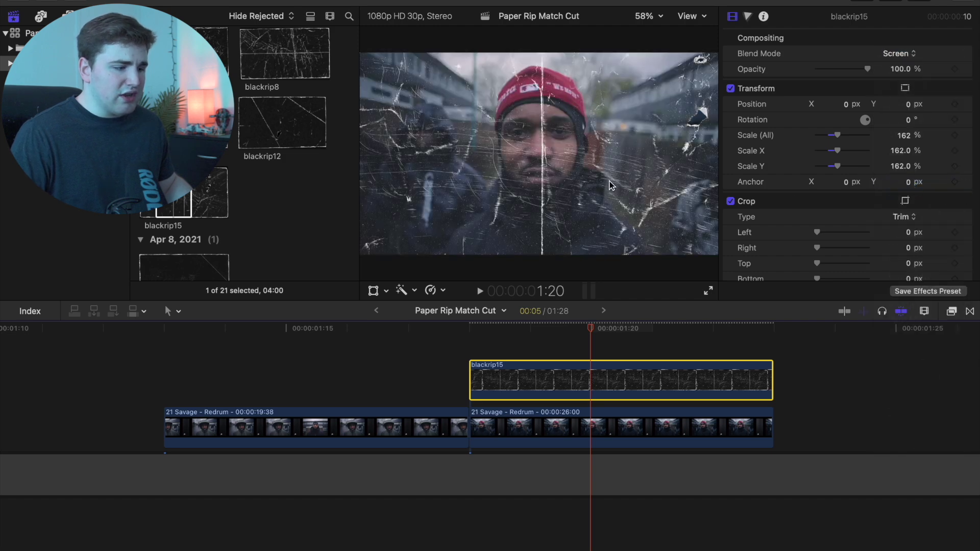
key("super+z")
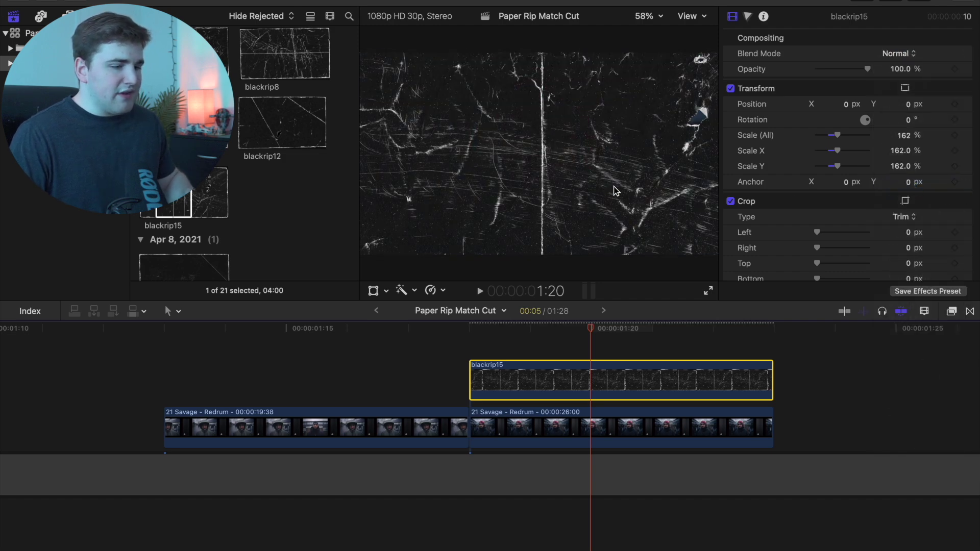
key("super+z")
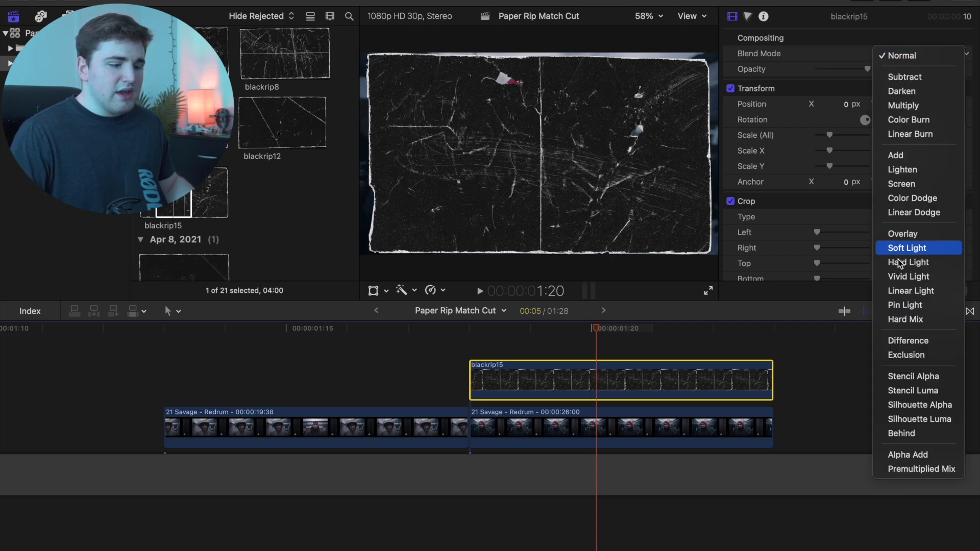
left_click(903, 378)
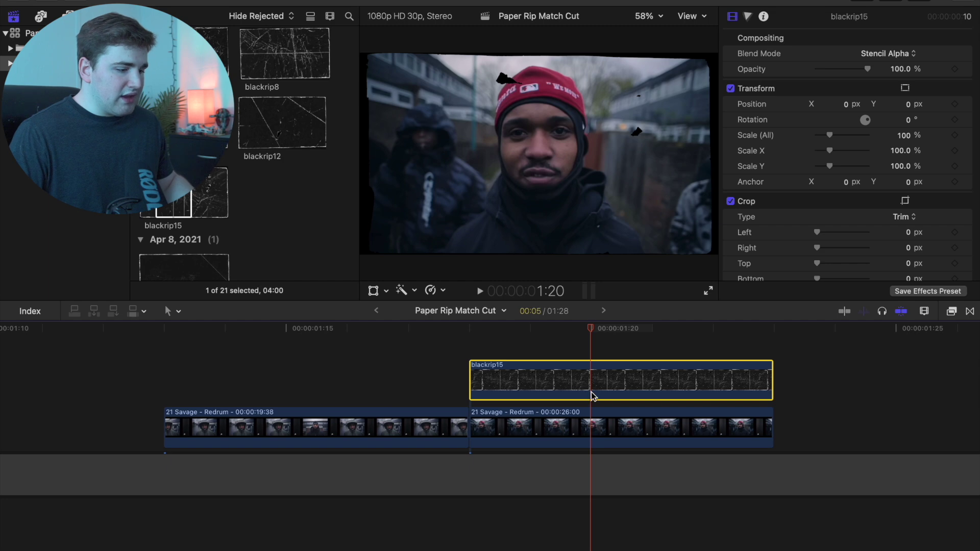
mouse_move(591, 369)
left_mouse_down()
mouse_move(592, 360)
mouse_move(592, 377)
left_mouse_up()
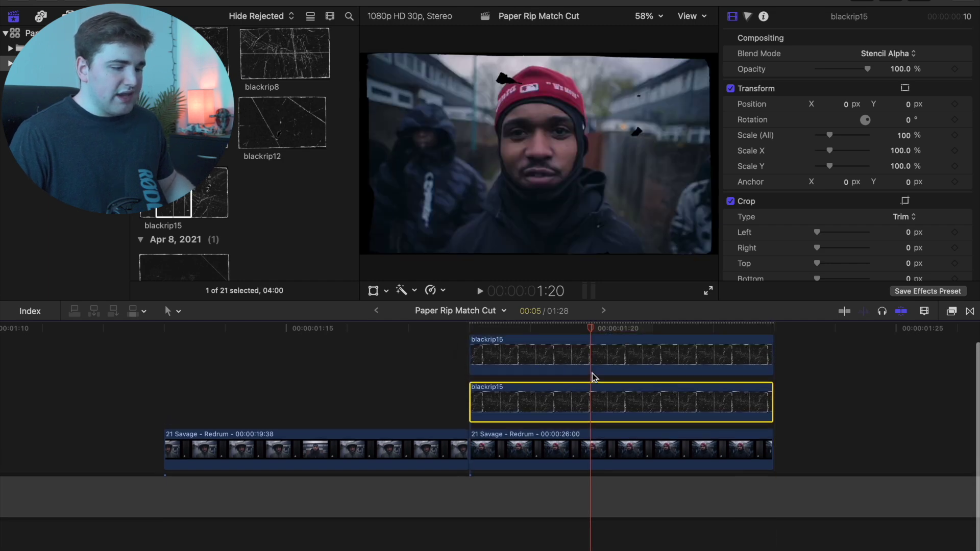
Set the upper blackrip15 copy's blend mode to Screen.
left_click(592, 378)
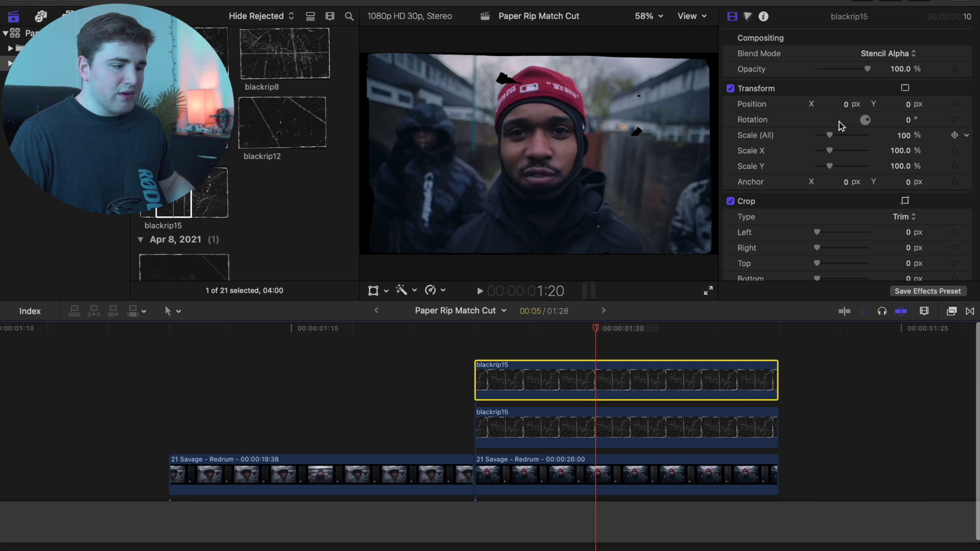
left_click(888, 53)
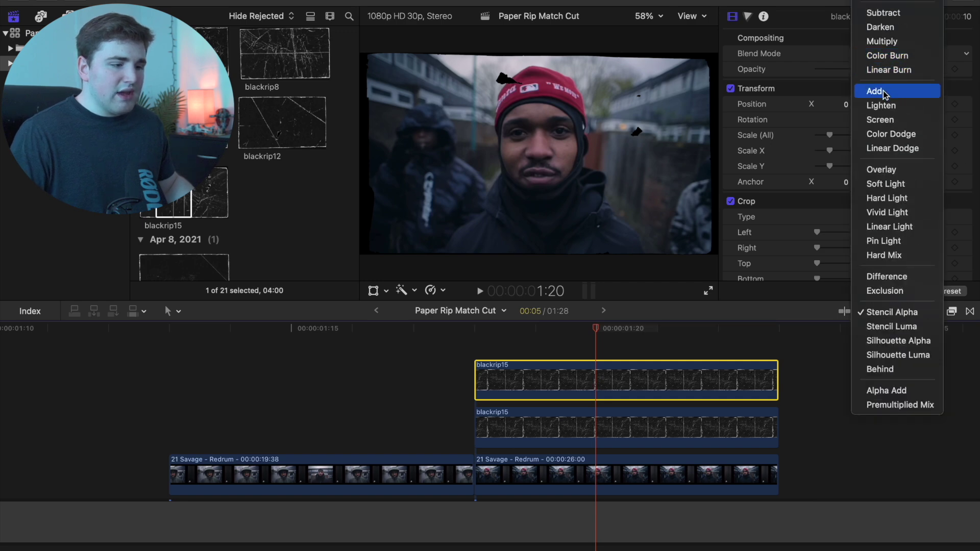
left_click(879, 121)
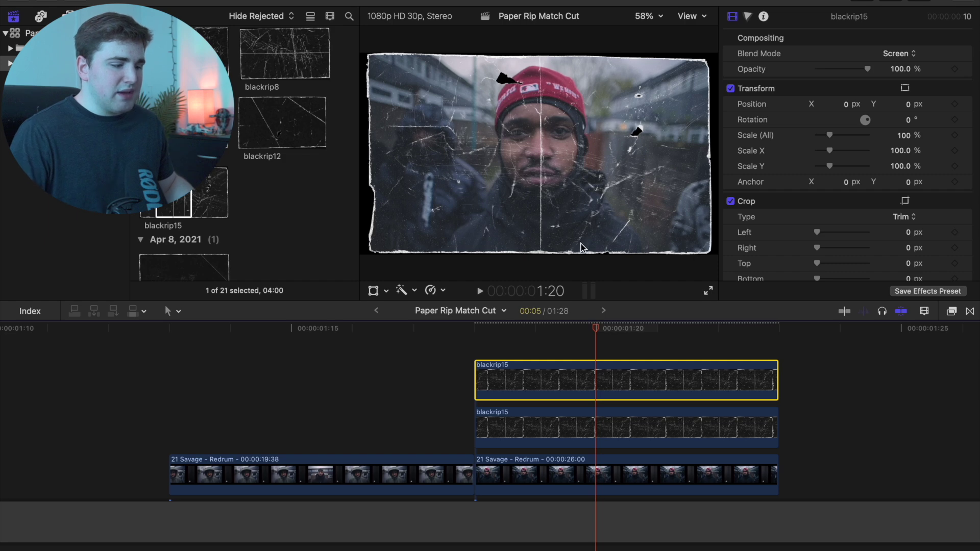
Combine both overlays and the face clip into a compound clip named 'paper 1'.
left_click_drag(560, 347, 620, 489)
key("alt+g")
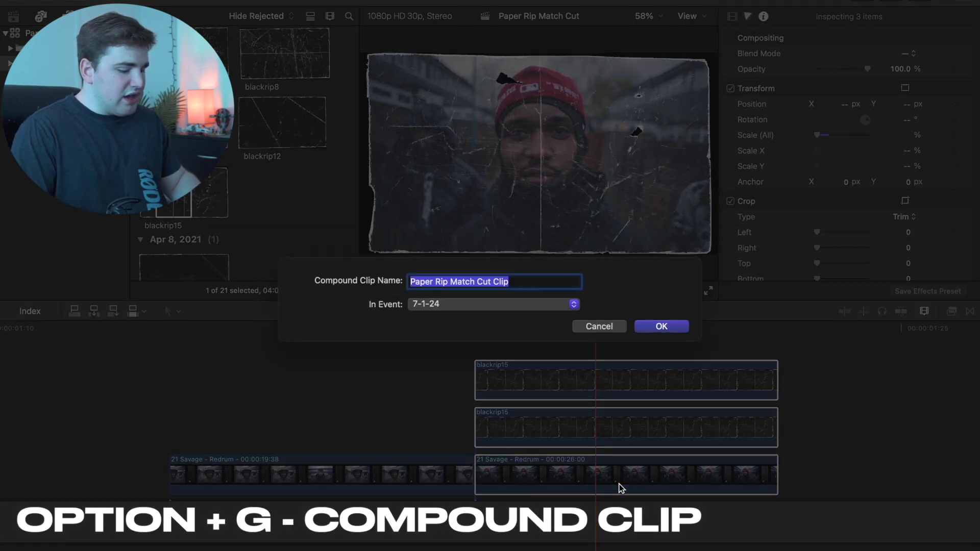
type("paper 1")
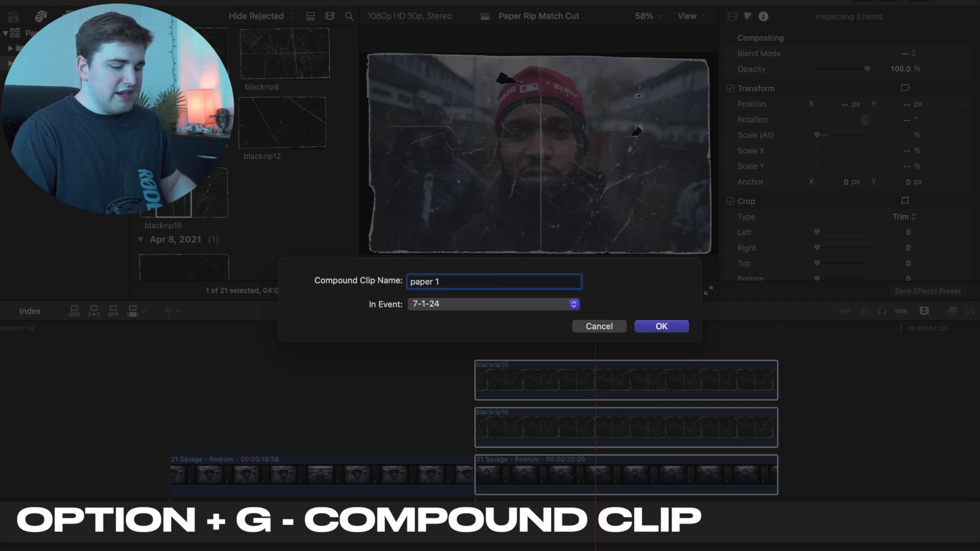
key("Return")
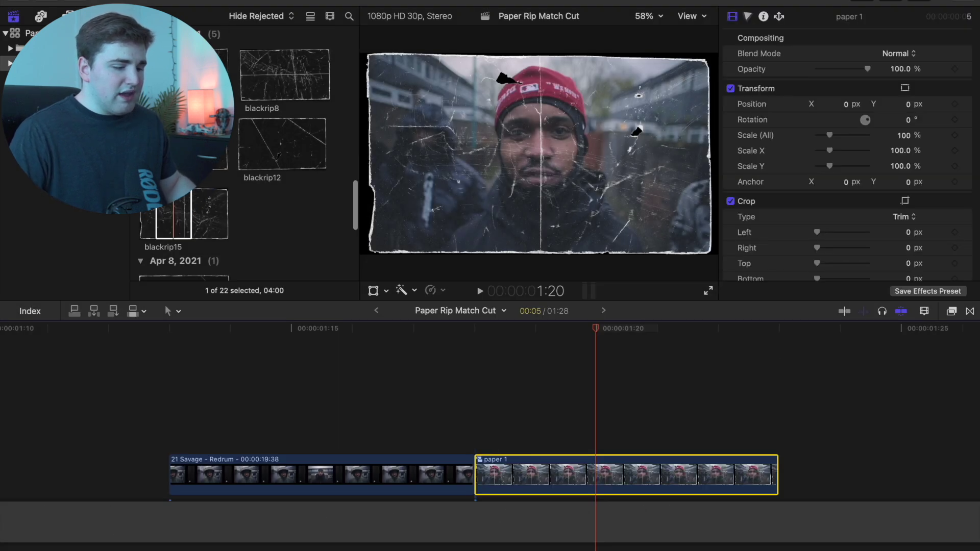
Drop the paper 1 compound clip directly above the first 21 Savage face clip, select it, and show the Effects browser.
left_click_drag(598, 484, 334, 429)
left_click(325, 397)
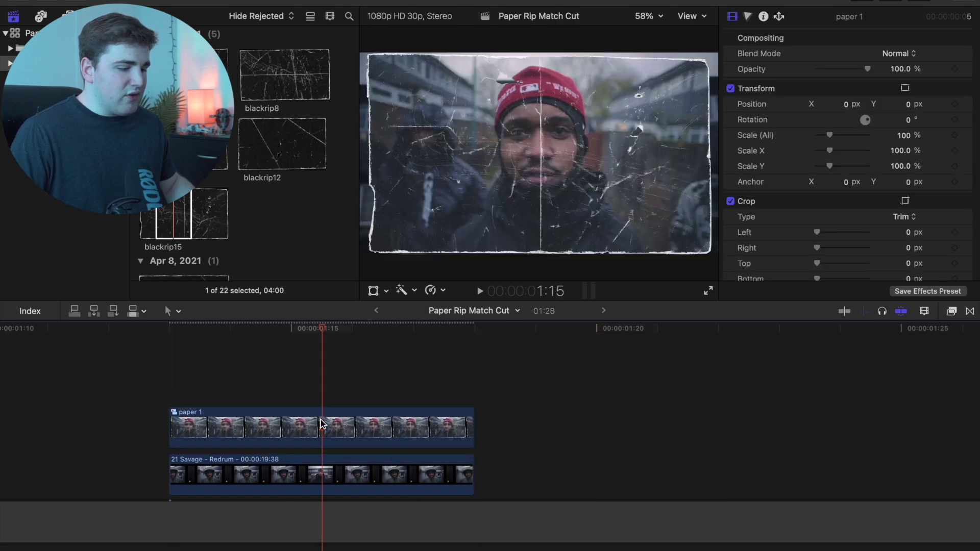
left_click(327, 428)
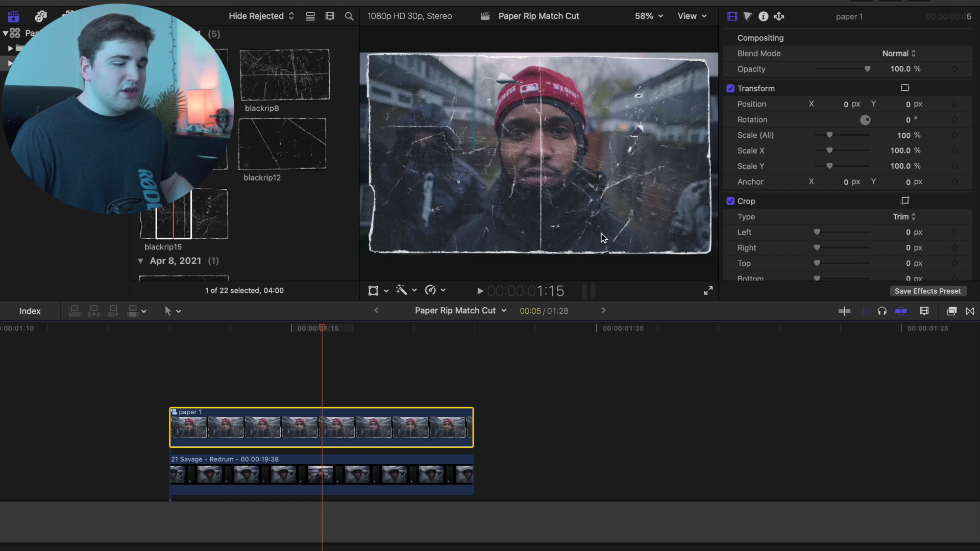
left_click(952, 313)
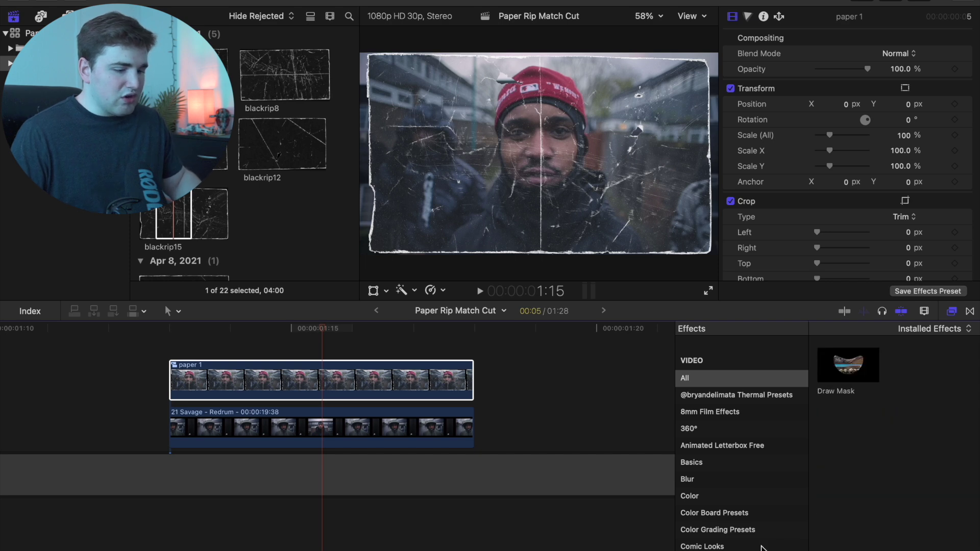
Apply Draw Mask to paper 1 and magnify the viewer to 150%.
left_click_drag(847, 365, 411, 384)
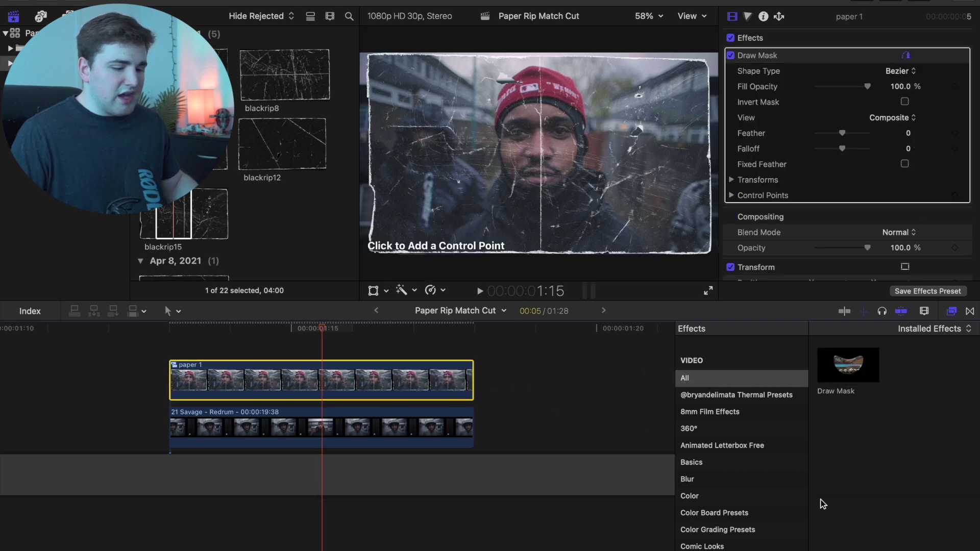
left_click(952, 311)
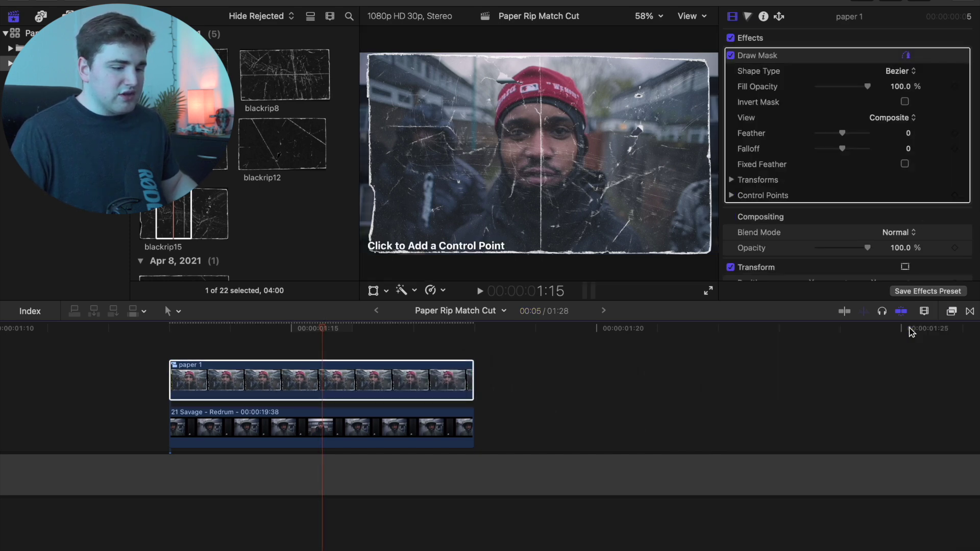
left_click(645, 16)
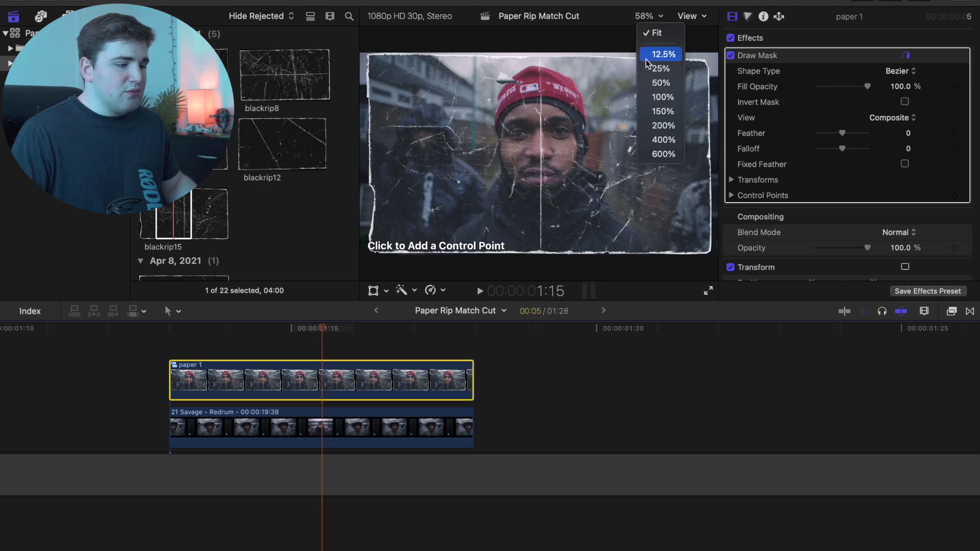
left_click(663, 118)
left_click_drag(690, 155, 692, 152)
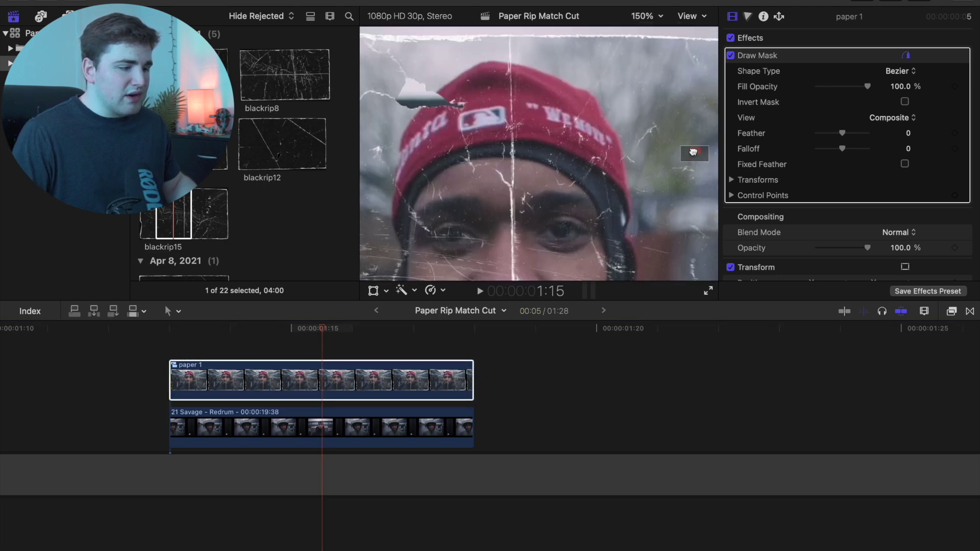
Place mask points down the face's centre line to the frame's bottom edge.
left_click(516, 175)
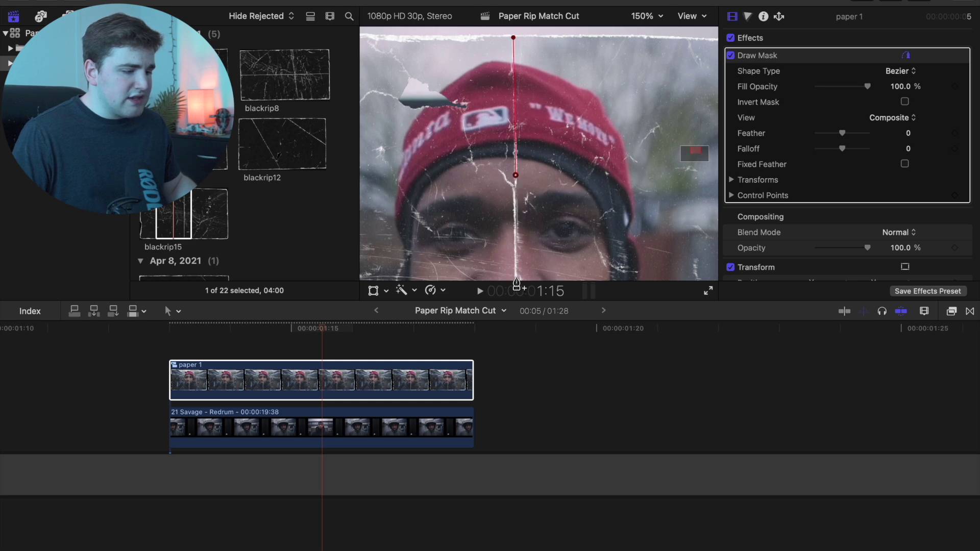
left_click_drag(683, 157, 697, 158)
left_click(498, 265)
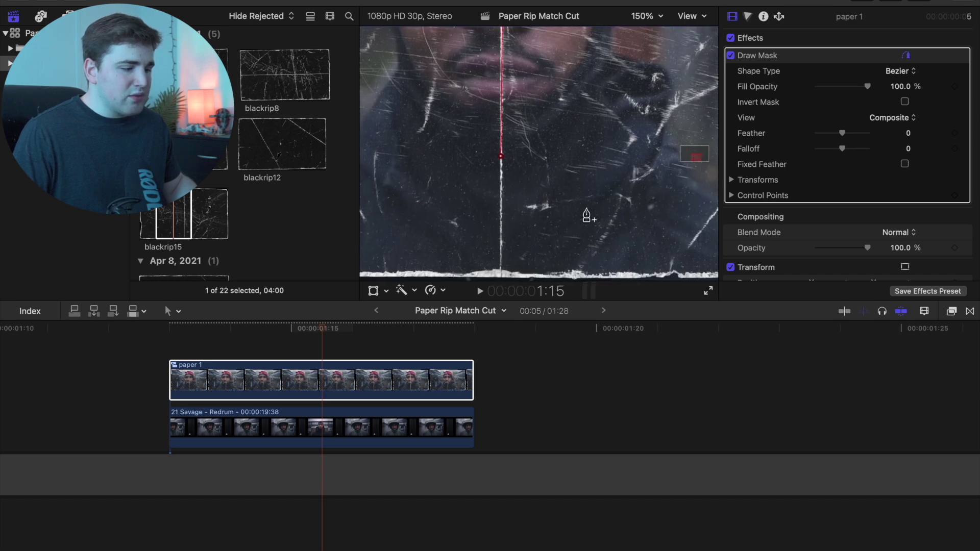
left_click(501, 250)
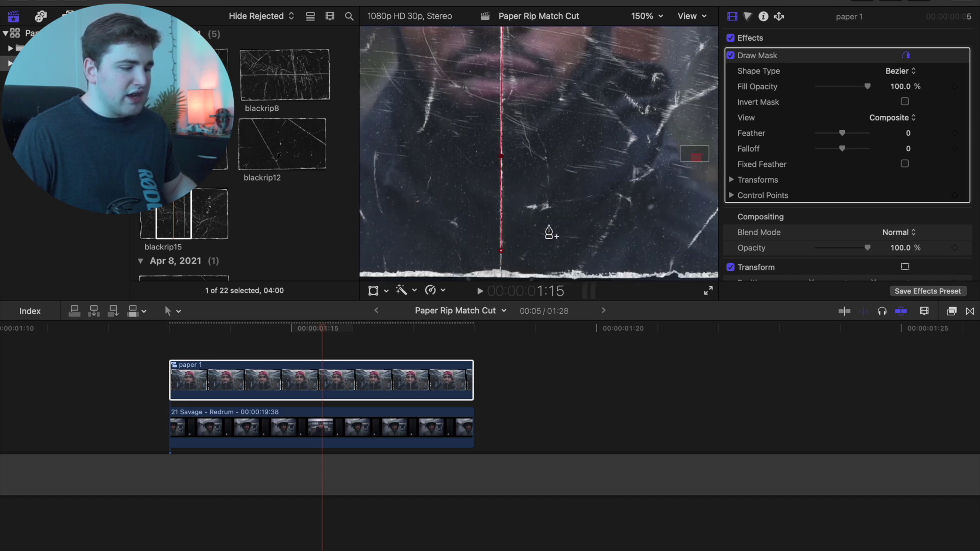
left_click(647, 16)
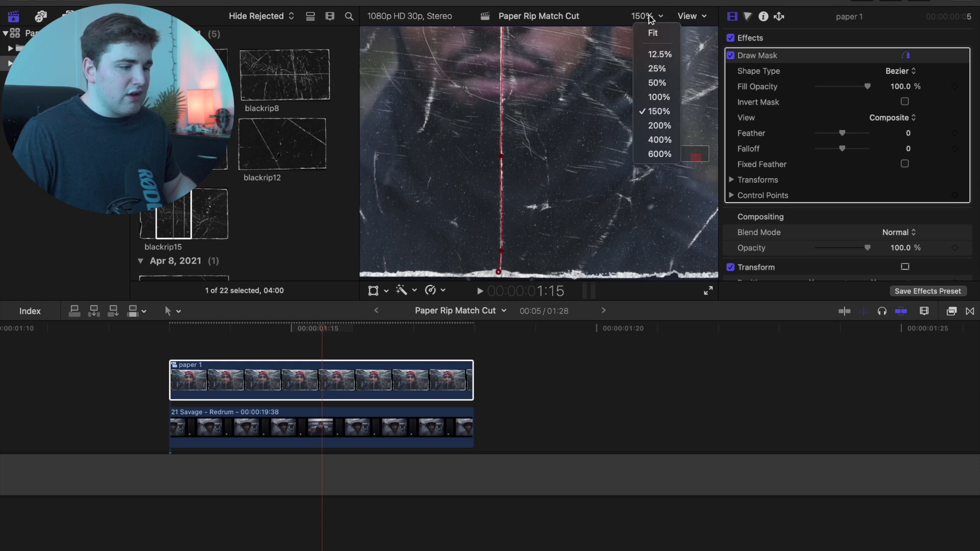
left_click(657, 85)
Run the mask around the right side outside the frame, close it, and toggle paper 1 to compare.
left_click(536, 257)
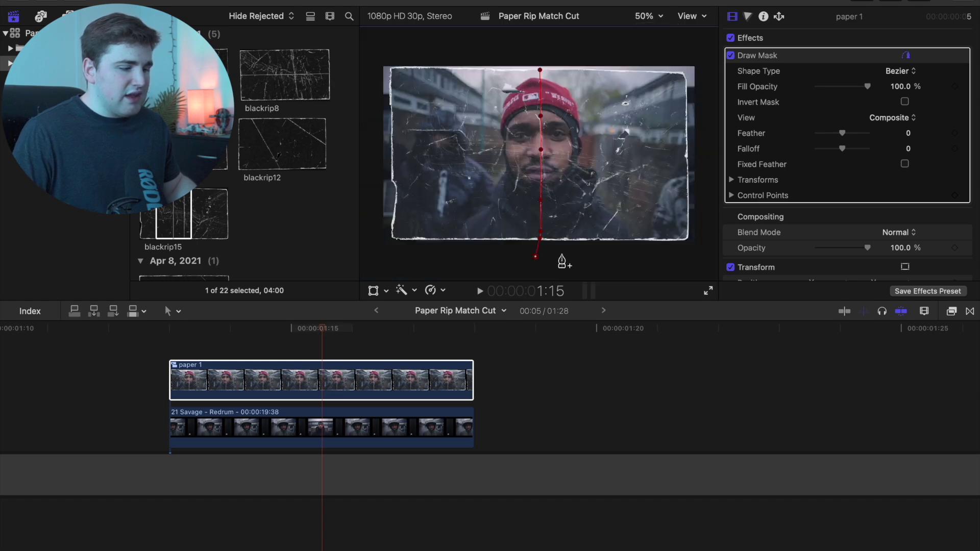
left_click(700, 257)
left_click(709, 110)
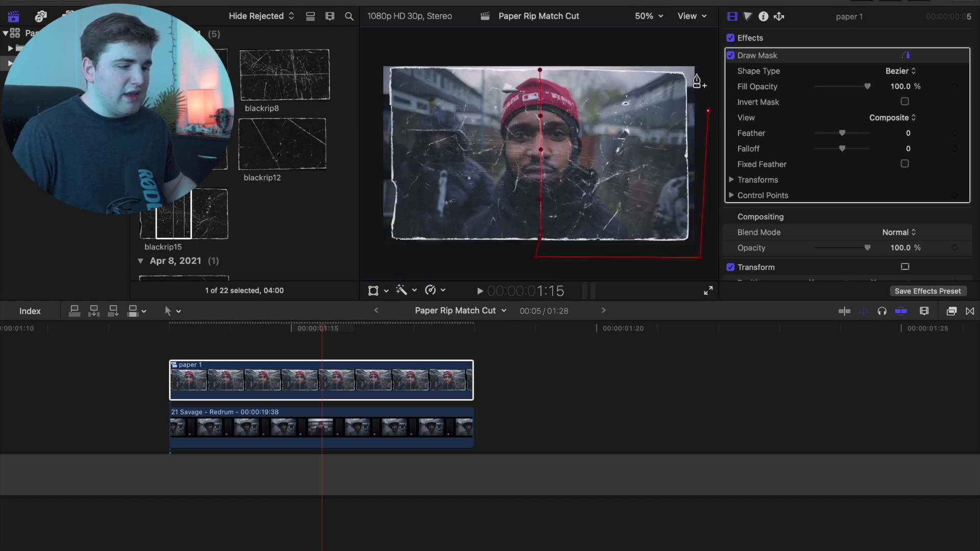
left_click(533, 44)
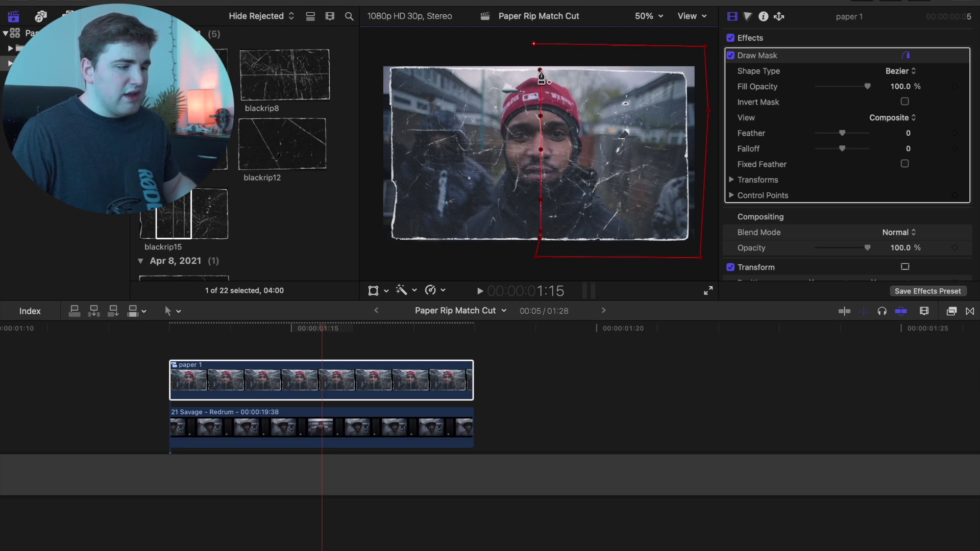
left_click(540, 71)
left_click(378, 378)
key("v")
key("v")
key("v")
key("v")
key("v")
key("v")
key("v")
key("v")
key("v")
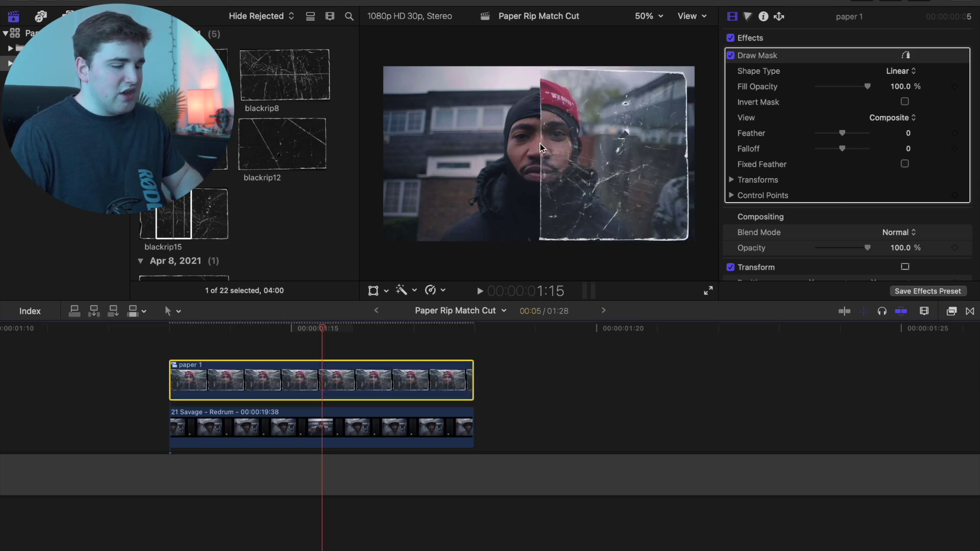
key("v")
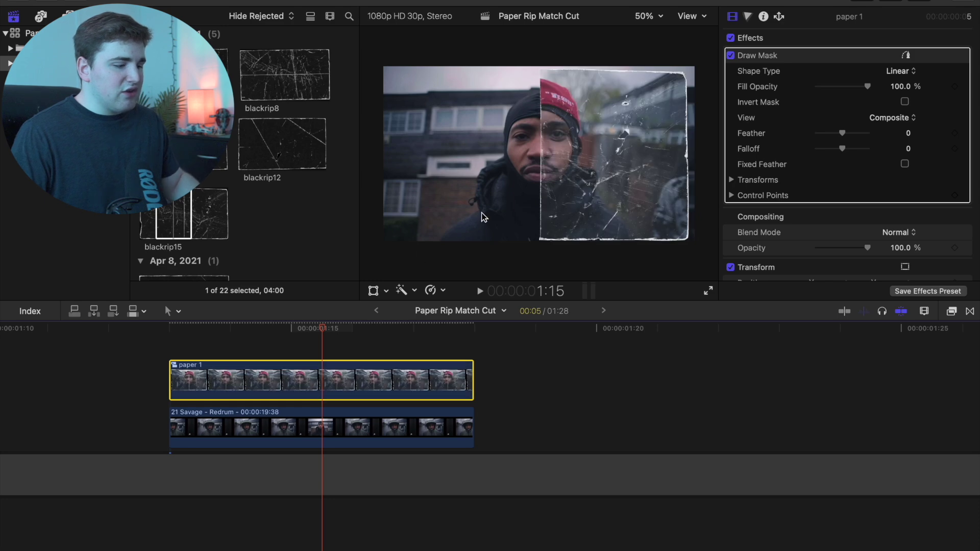
Play back the masked split from paper 1's start, then zoom the timeline out.
left_click(169, 352)
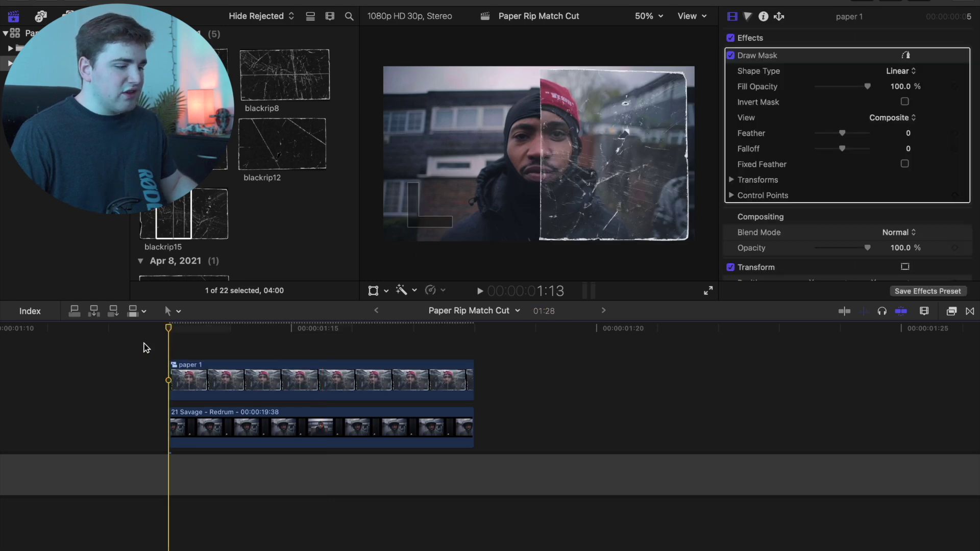
key("space")
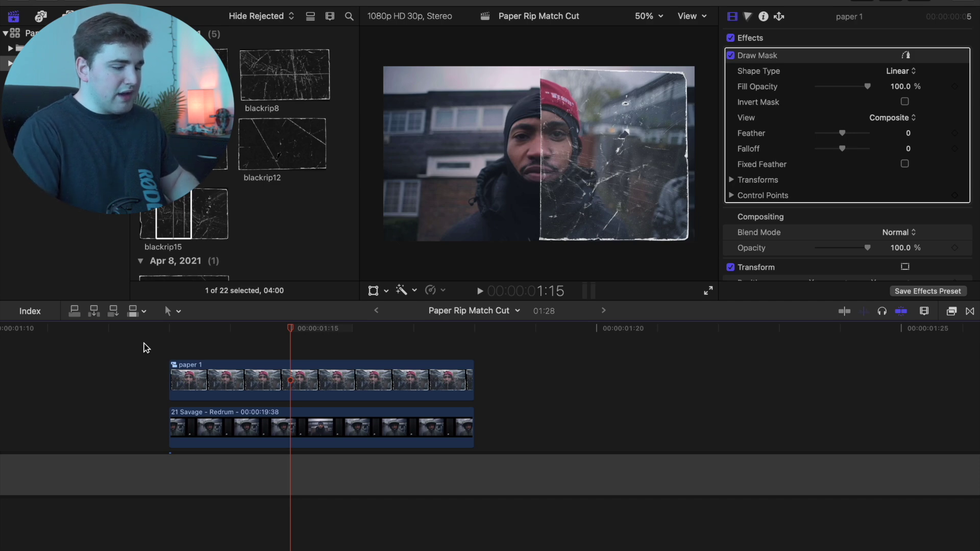
key("super+minus")
Lengthen the 19:38 face clip and the gap beneath it well past paper 1.
left_click_drag(340, 425, 766, 424)
left_click_drag(490, 465, 766, 465)
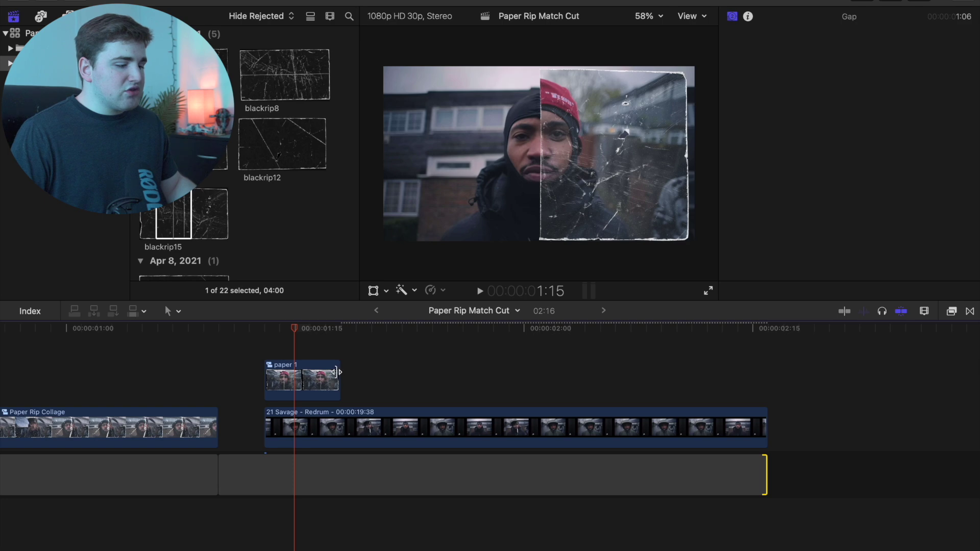
left_click_drag(336, 372, 361, 382)
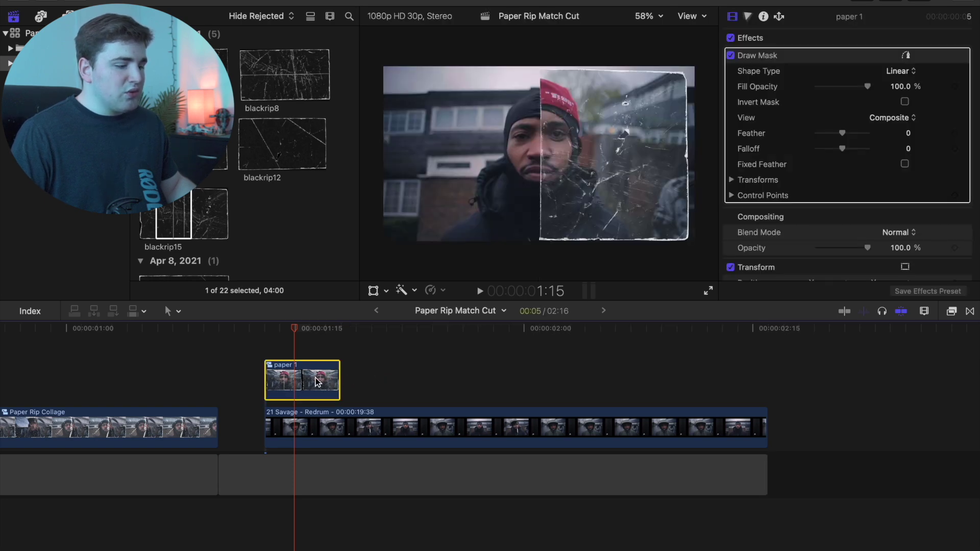
Inside paper 1, give all three clips a 2-second duration (200).
double_click(316, 382)
left_click_drag(295, 352, 398, 479)
key("ctrl+d")
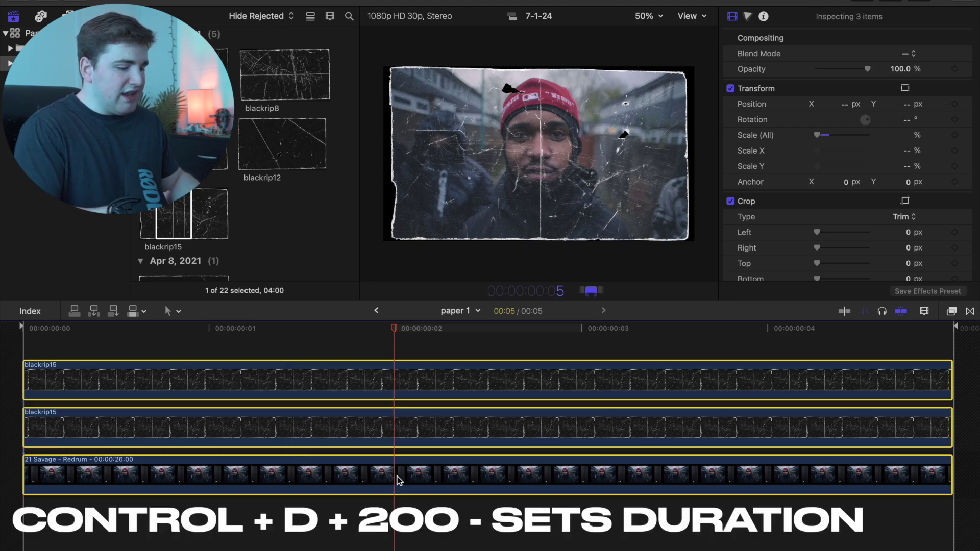
type("200")
key("Return")
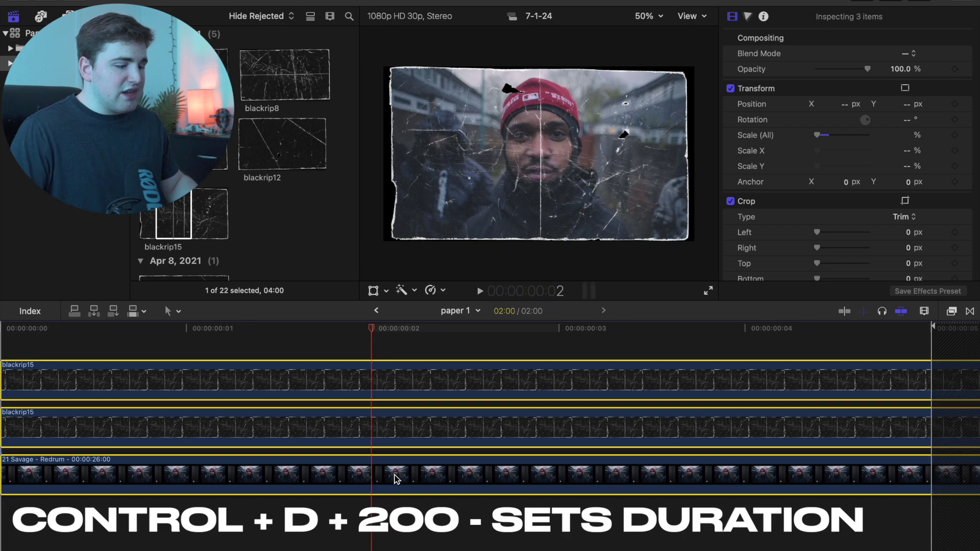
Back in the Paper Rip Match Cut timeline, extend paper 1 to end with the Redrum clip.
left_click(379, 311)
left_click(333, 369)
left_click_drag(338, 363, 766, 363)
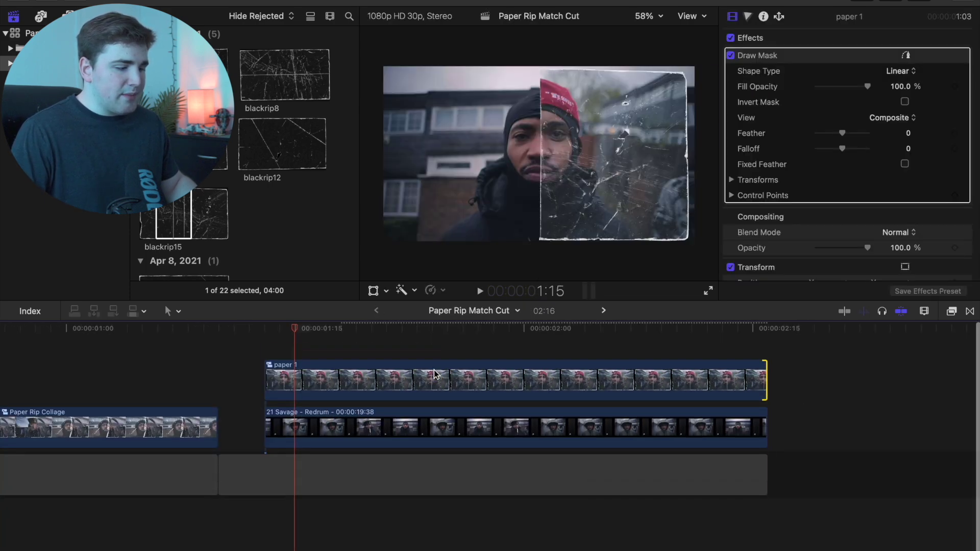
Trim paper 1's start in a few frames, to about 1:20.
left_click(274, 350)
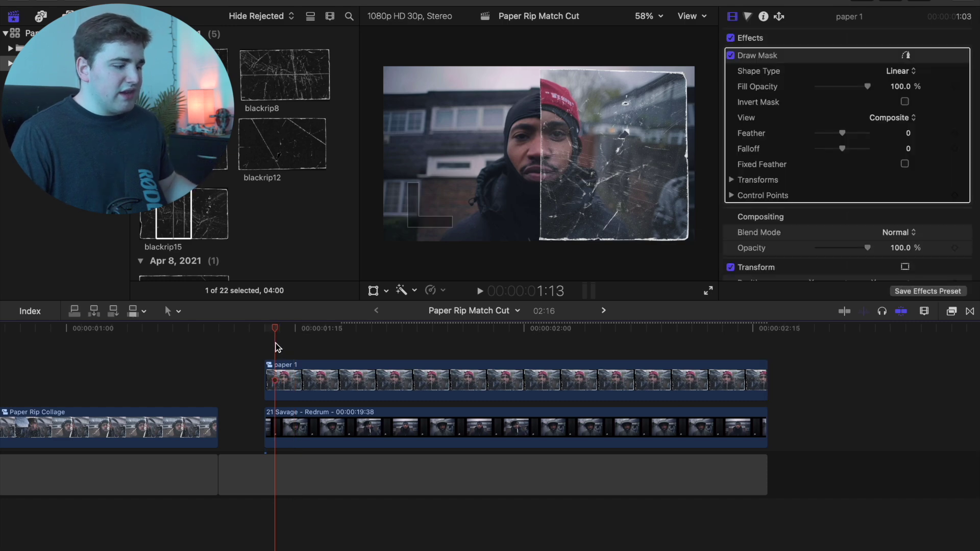
key("Right")
key("Right")
key("Right")
key("Right")
key("Right")
key("Right")
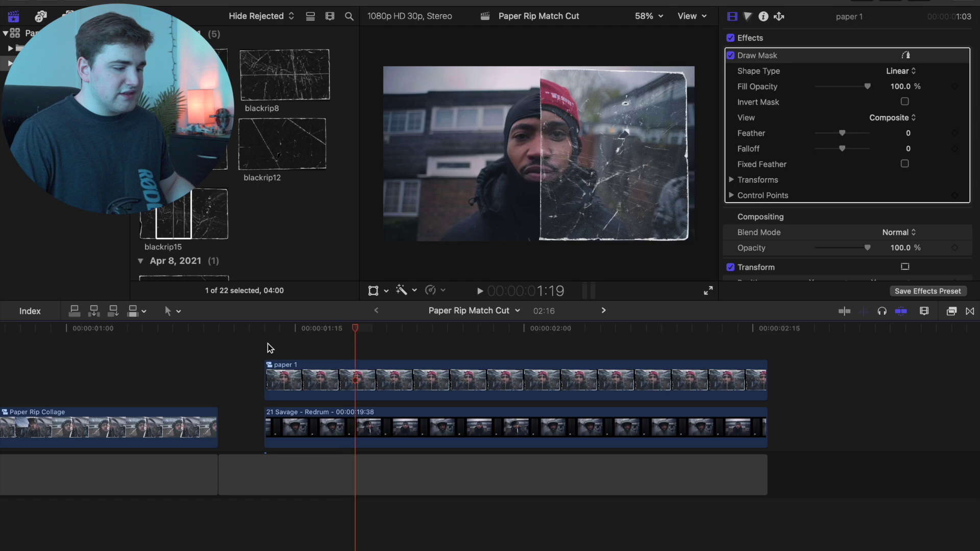
key("Right")
left_click(400, 395)
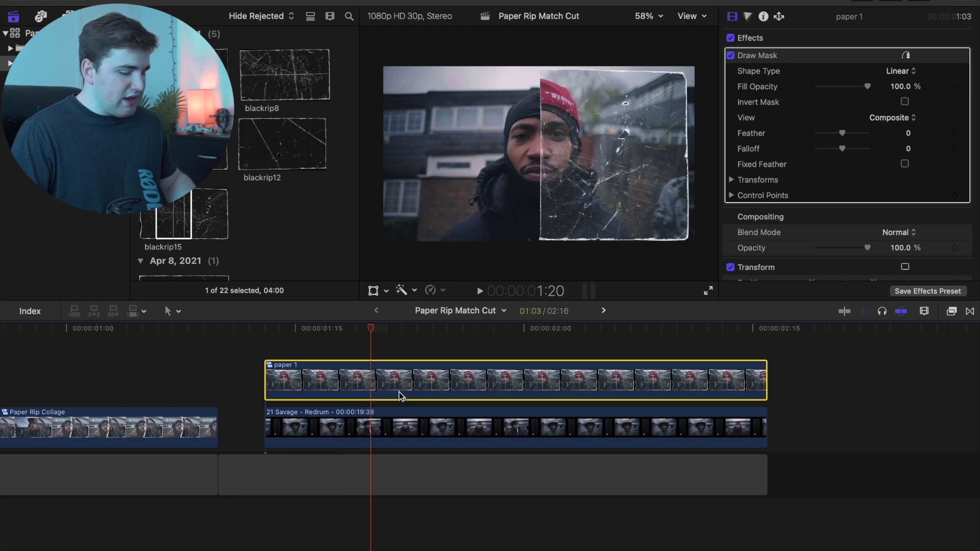
key("alt+bracketleft")
Blade paper 1 into two pieces at 1:27 and select the second piece.
key("Right")
key("Right")
key("Right")
key("Right")
key("Right")
key("Right")
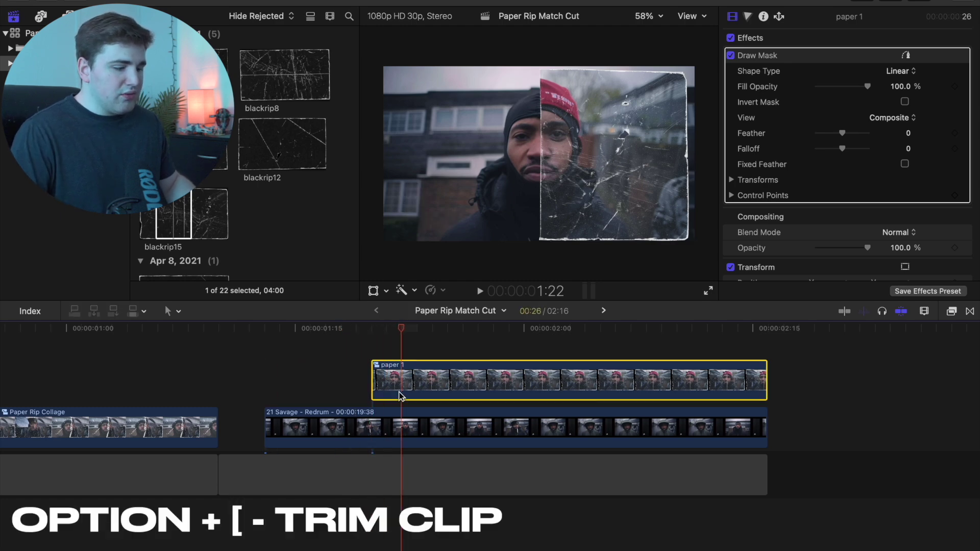
key("Right")
key("super+b")
left_click(515, 384)
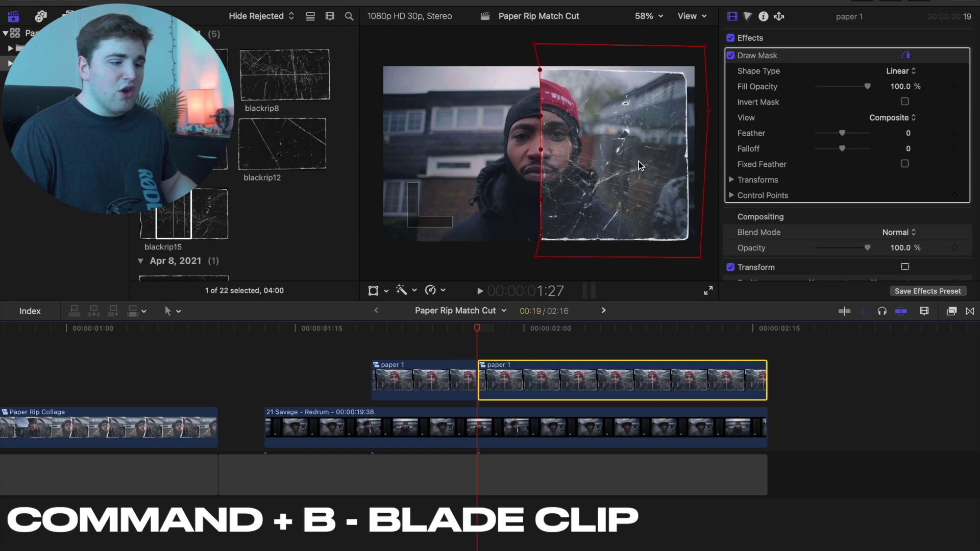
Turn on Invert Mask for the second paper 1 piece and shorten its end.
left_click(905, 102)
left_click(907, 55)
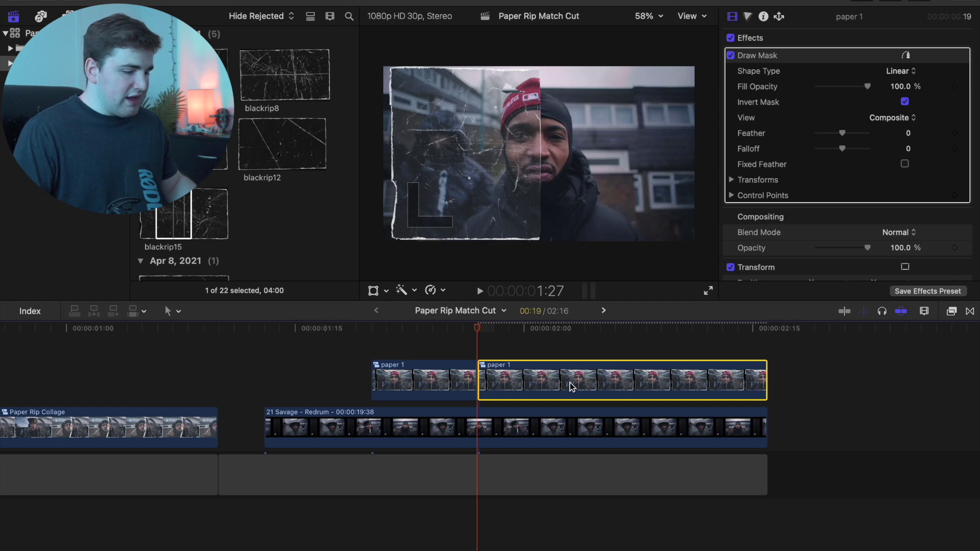
left_click_drag(765, 378, 583, 389)
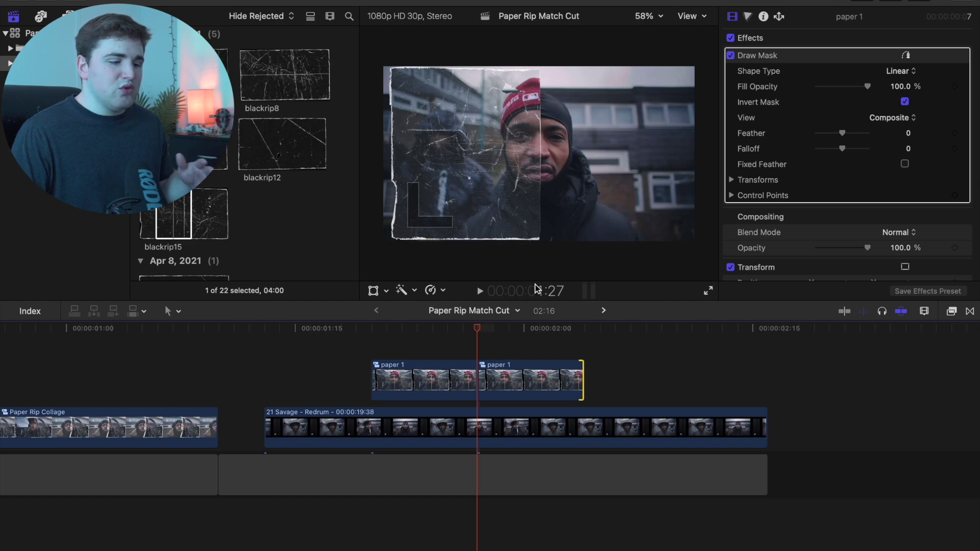
Preview the paper-rip transition from the Redrum clip's start several times.
left_click(271, 359)
key("space")
left_click(265, 363)
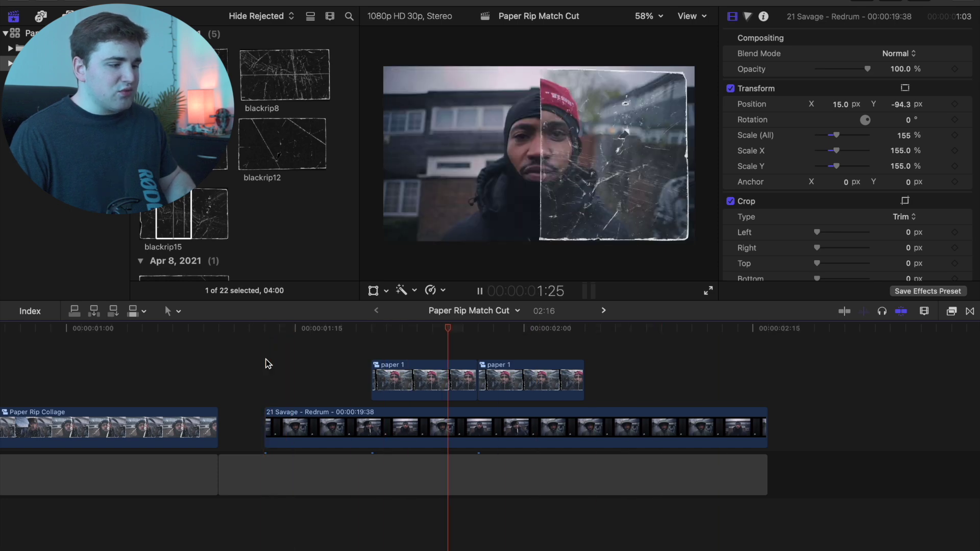
left_click(265, 363)
left_click(266, 363)
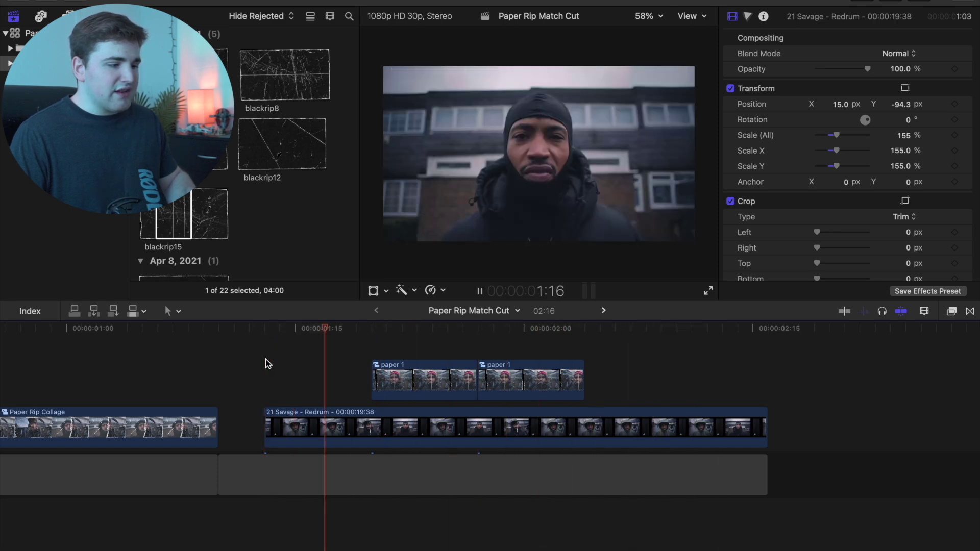
key("space")
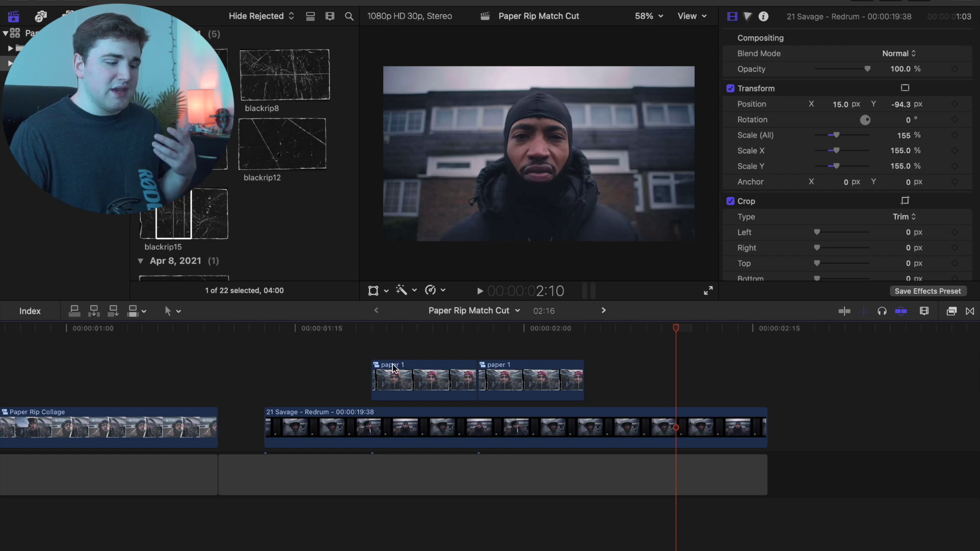
left_click(412, 345)
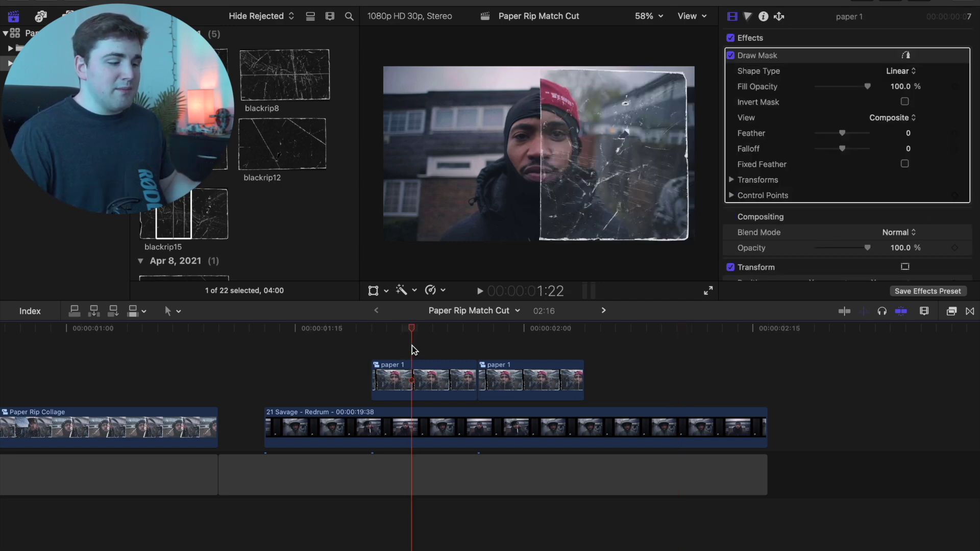
Place Black Scratch1 from the browser above the 21 Savage – Redrum clip.
scroll(258, 225, "down", 15)
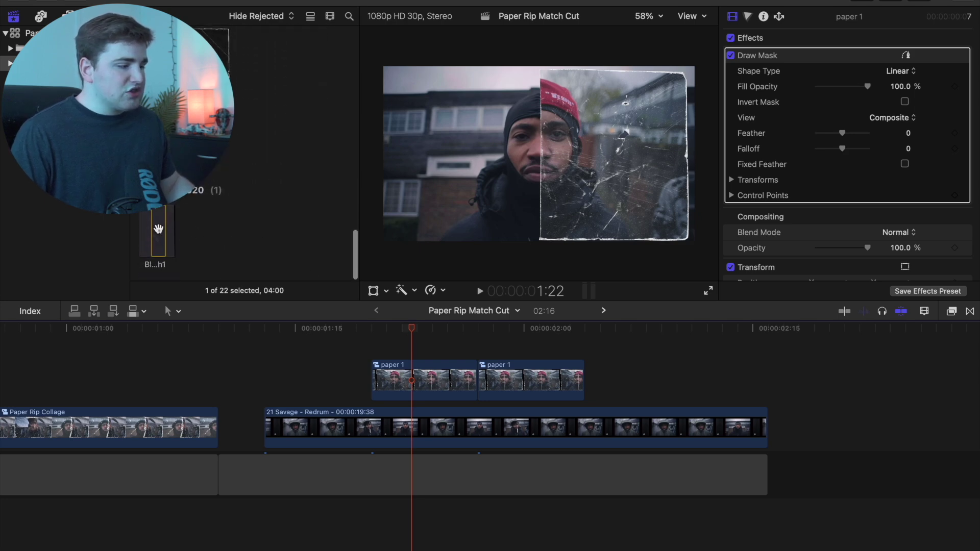
left_click_drag(157, 229, 275, 396)
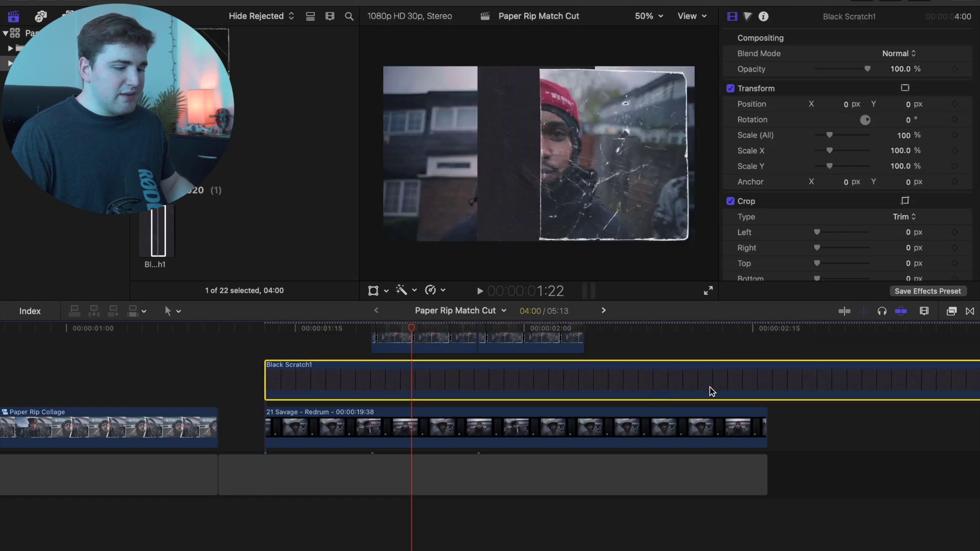
Trim Black Scratch1 to end with the Redrum clip.
left_click(771, 356)
left_click(777, 378)
key("alt+bracketright")
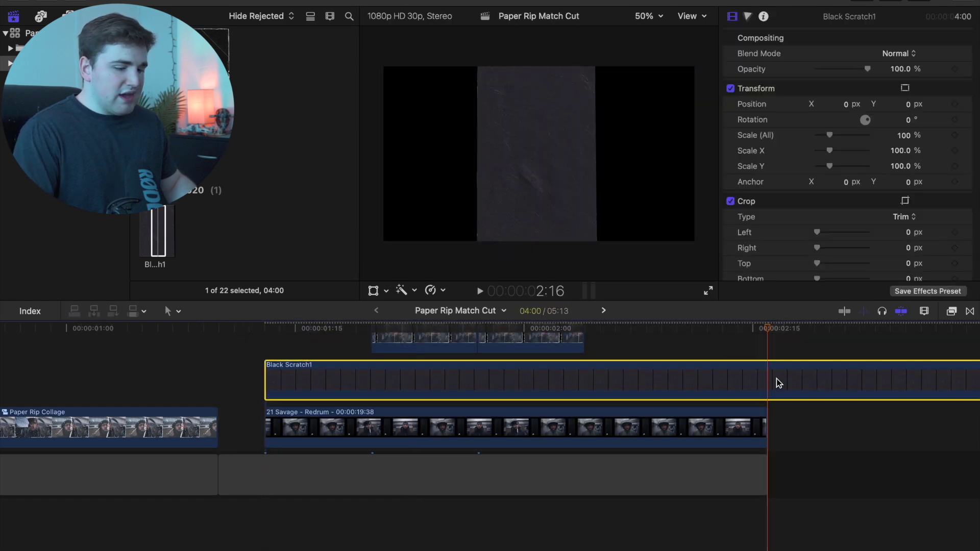
left_click(670, 352)
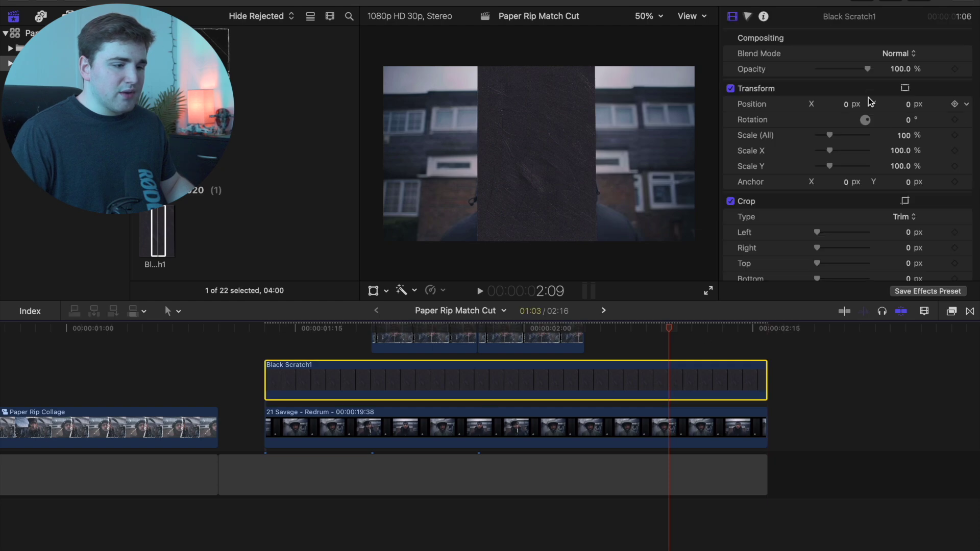
Rotate Black Scratch1 to -90° and scale it to 192%.
left_click(908, 121)
type("-90")
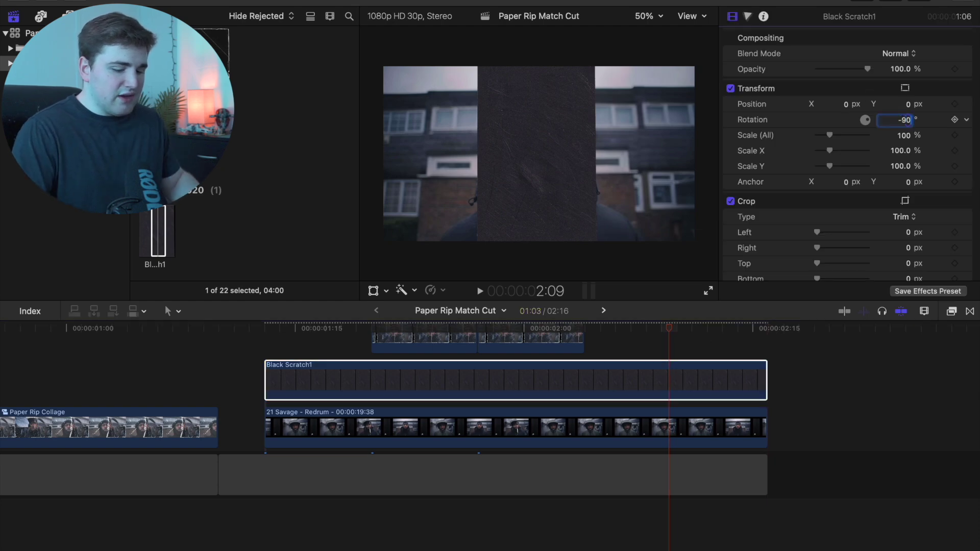
key("Return")
left_click(694, 378)
left_click_drag(903, 137, 903, 90)
Set Black Scratch1's blend mode to Screen.
left_click(891, 52)
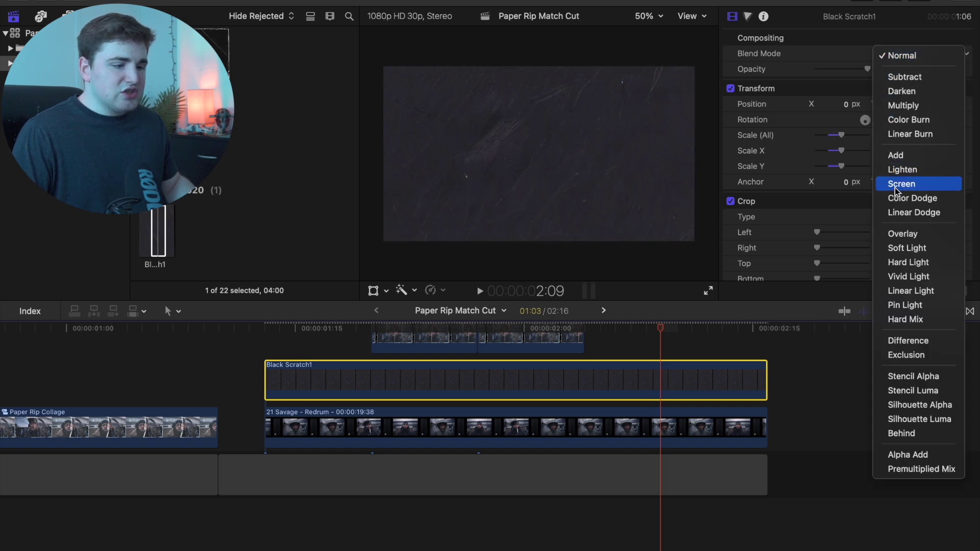
left_click(901, 184)
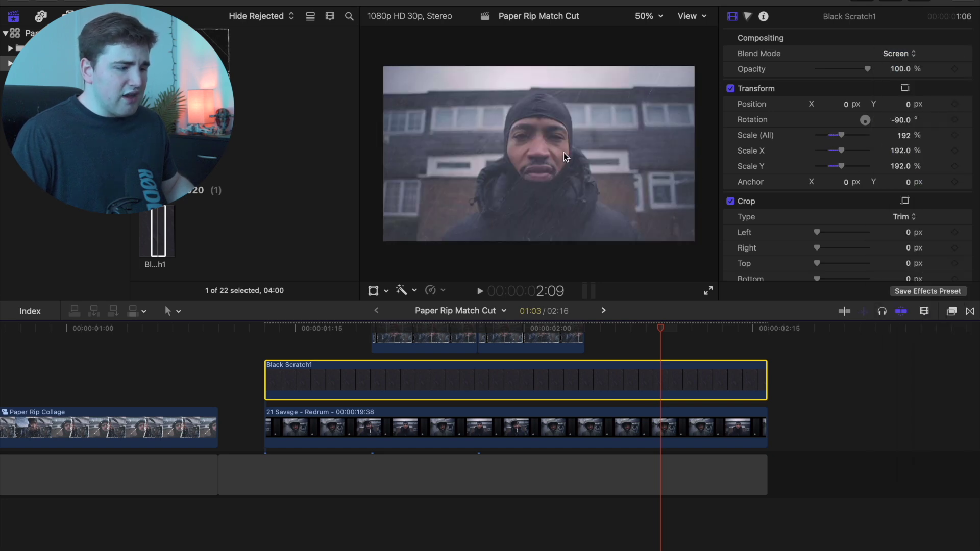
scroll(306, 353, "up", 3)
scroll(306, 353, "right", 2)
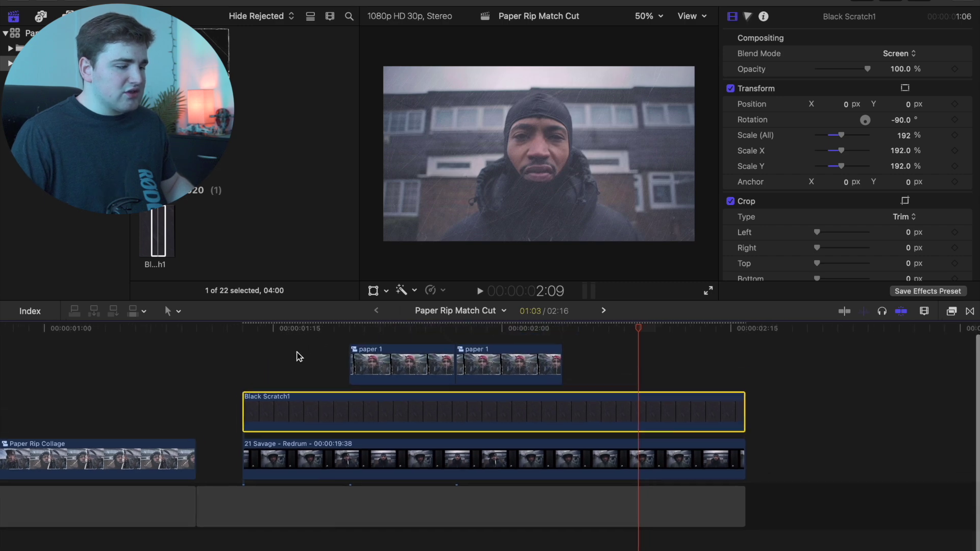
left_click(236, 357)
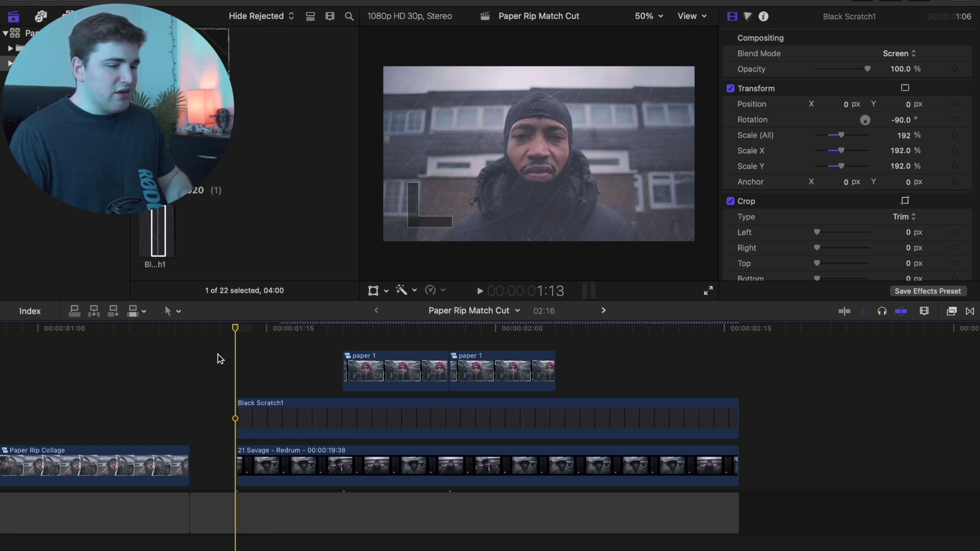
key("space")
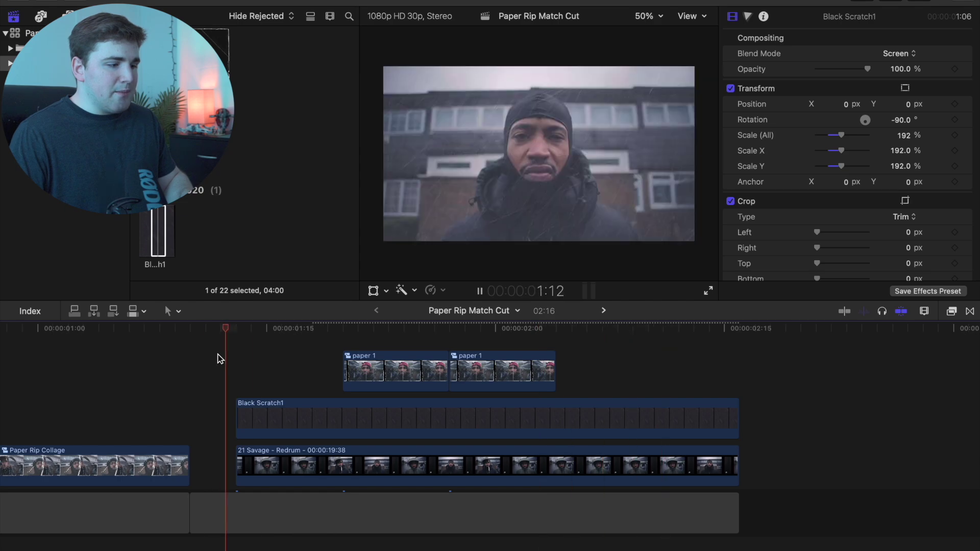